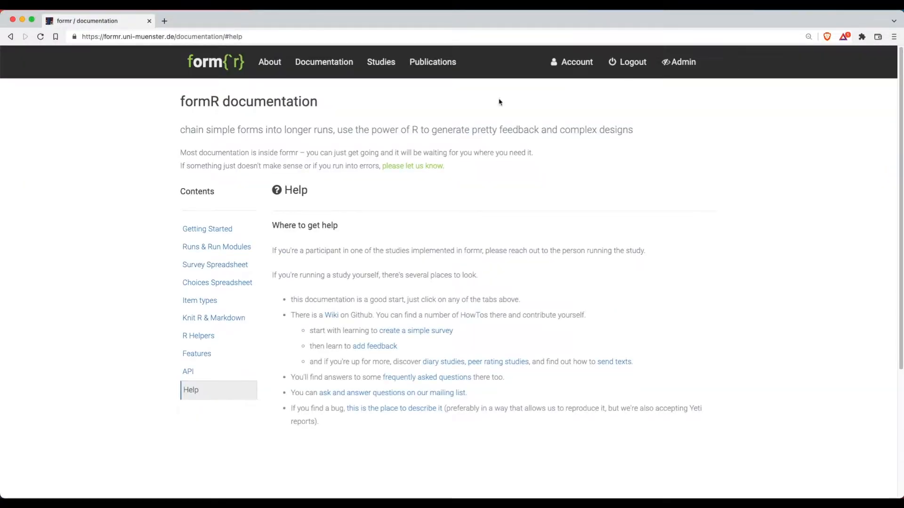
Open the Item types section of the formR documentation.
click(209, 304)
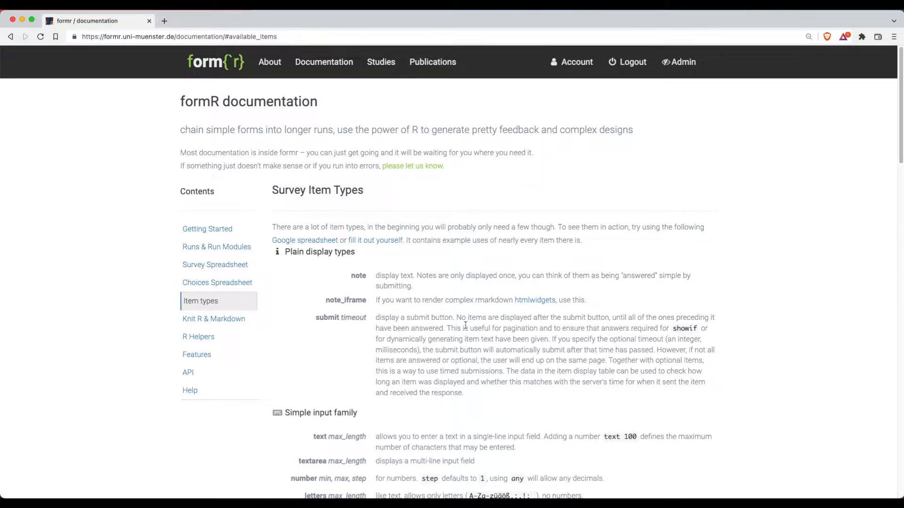
Switch to the blancoSheet4 workbook in Excel and review the survey sheet's column headings from class to block_order.
key(super+Tab)
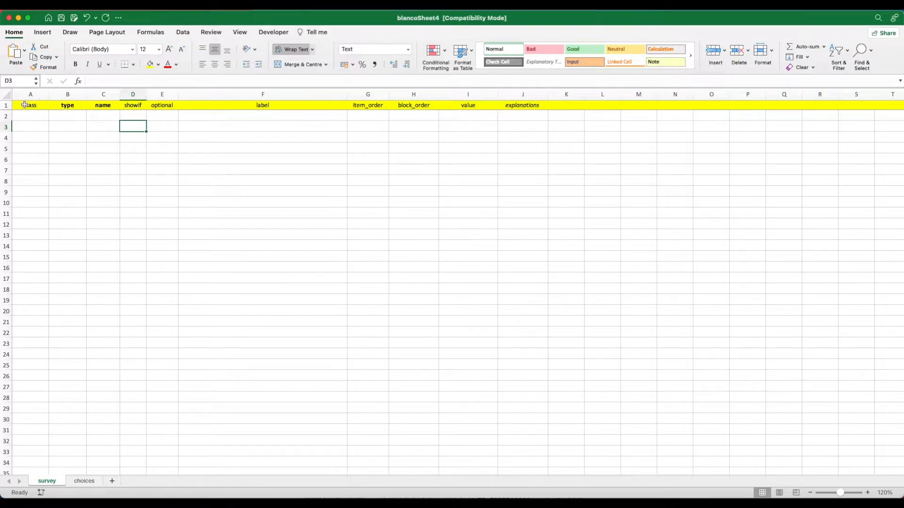
click(28, 107)
click(66, 105)
click(102, 106)
click(137, 105)
click(157, 104)
click(236, 103)
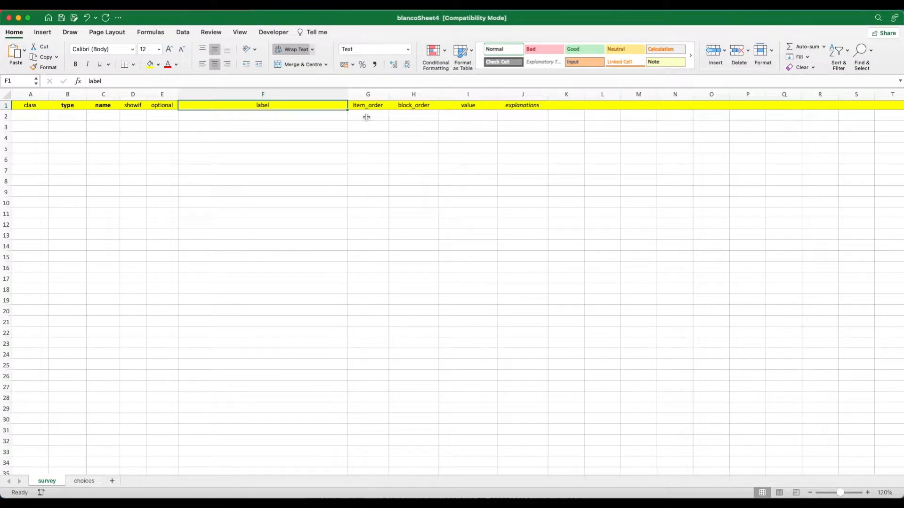
click(367, 93)
click(415, 95)
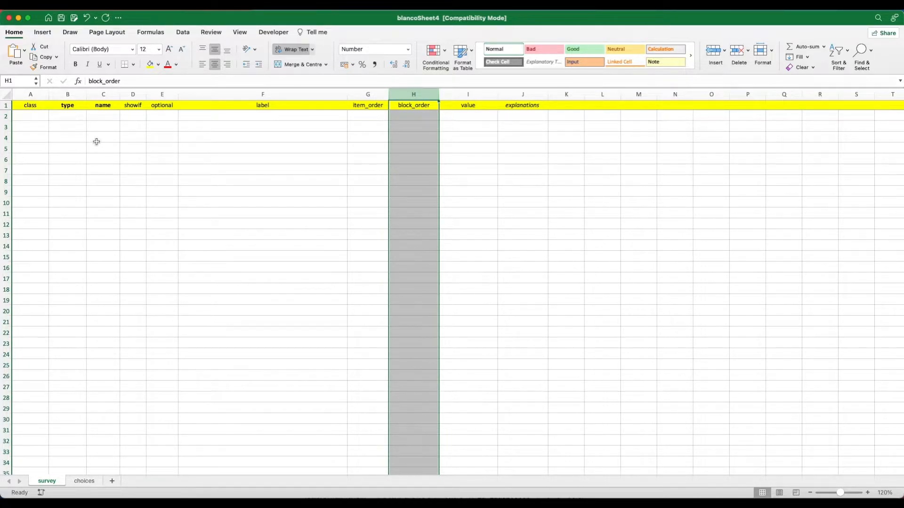
Fill row 2 of the survey sheet with type note, name intro and label "Herzlich Willkommen.".
click(62, 116)
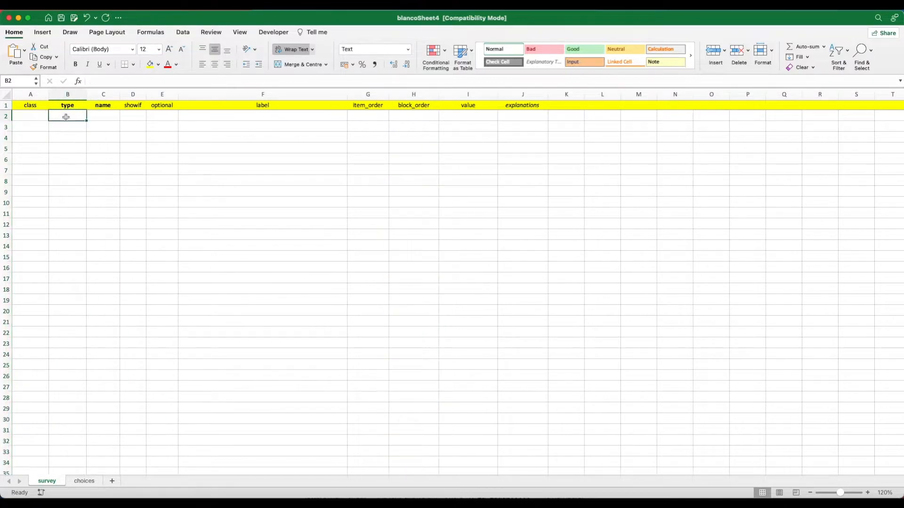
text(note)
key(Tab)
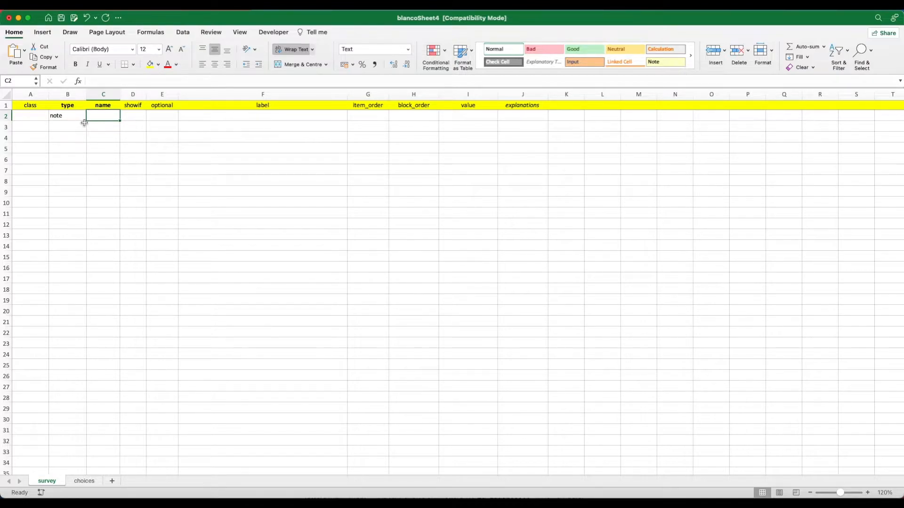
text(intro)
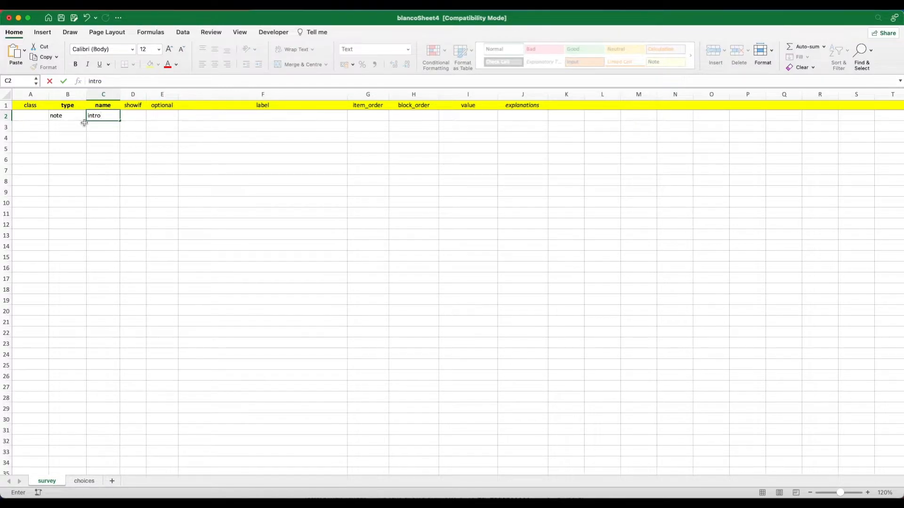
key(Tab)
key(Tab)
key(Tab)
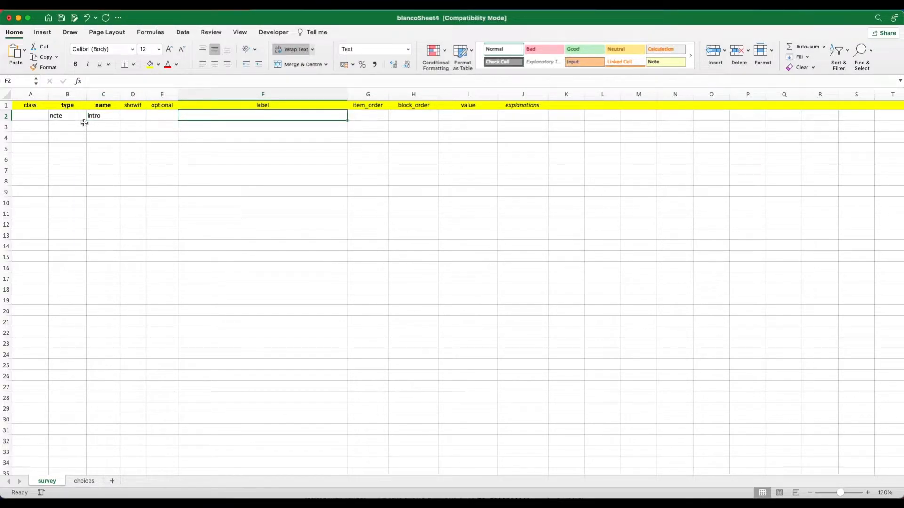
text(Herzlich )
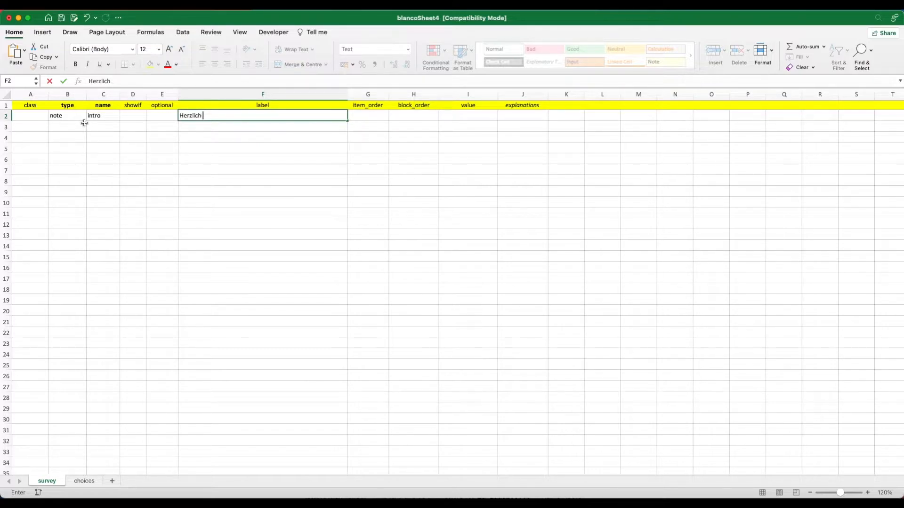
text(Willkommen.)
click(102, 115)
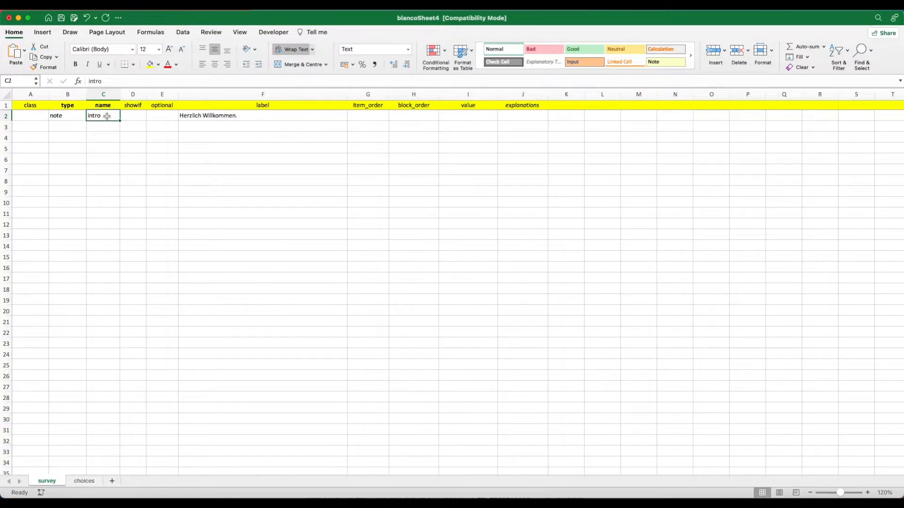
click(209, 118)
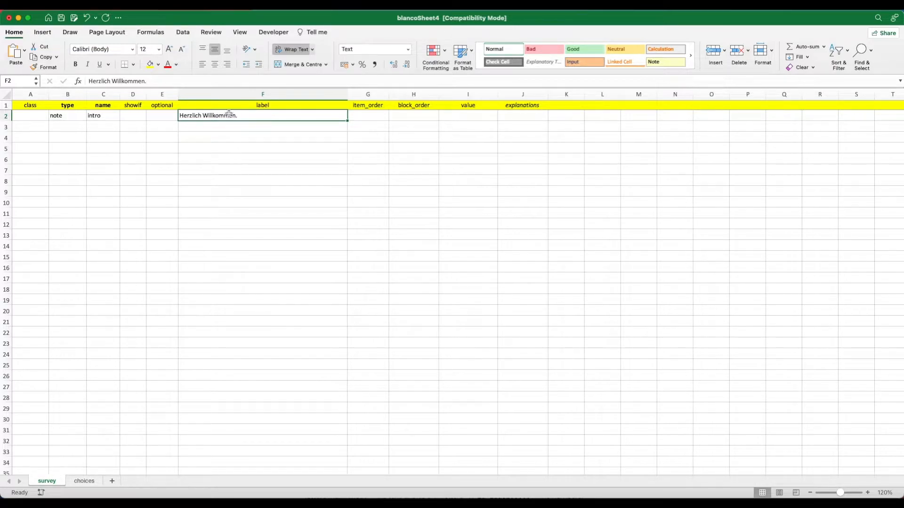
click(106, 118)
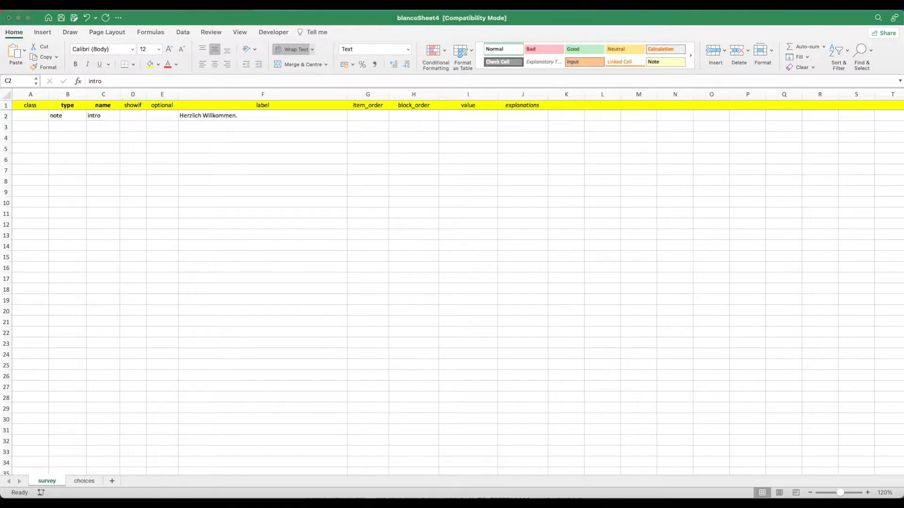
Switch to the Schlaf workbook and examine the type, name and label of the "mc sex" item in row 3.
key(super+grave)
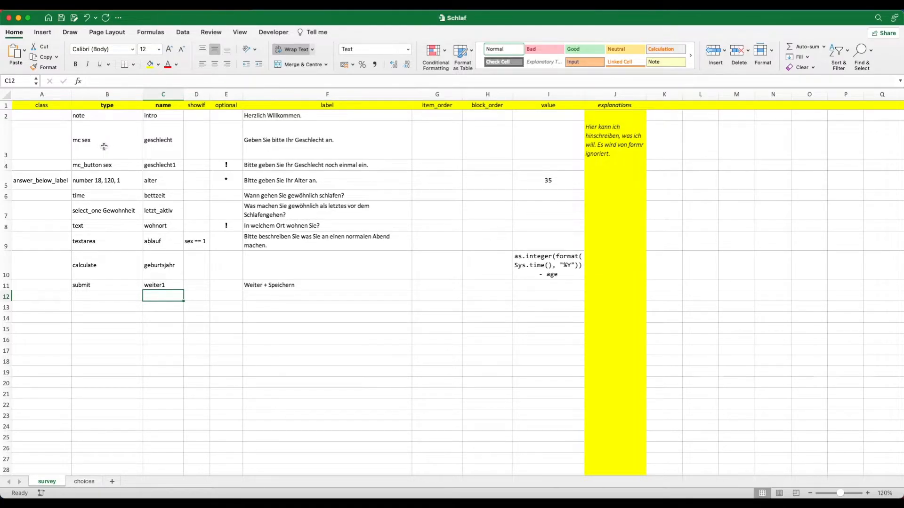
click(84, 141)
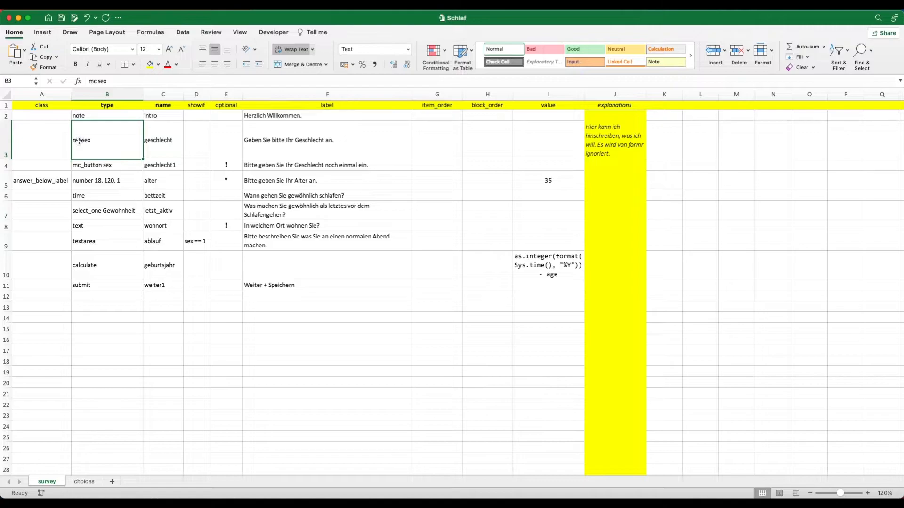
click(91, 81)
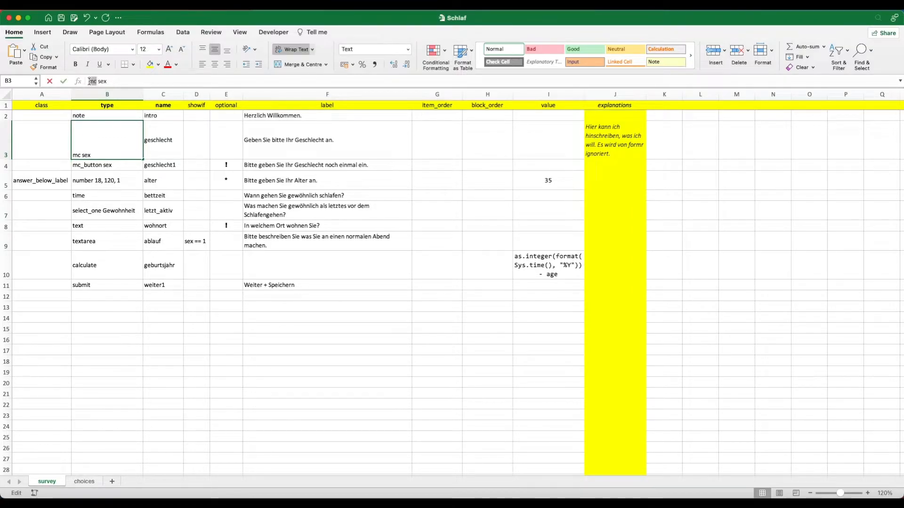
click(158, 150)
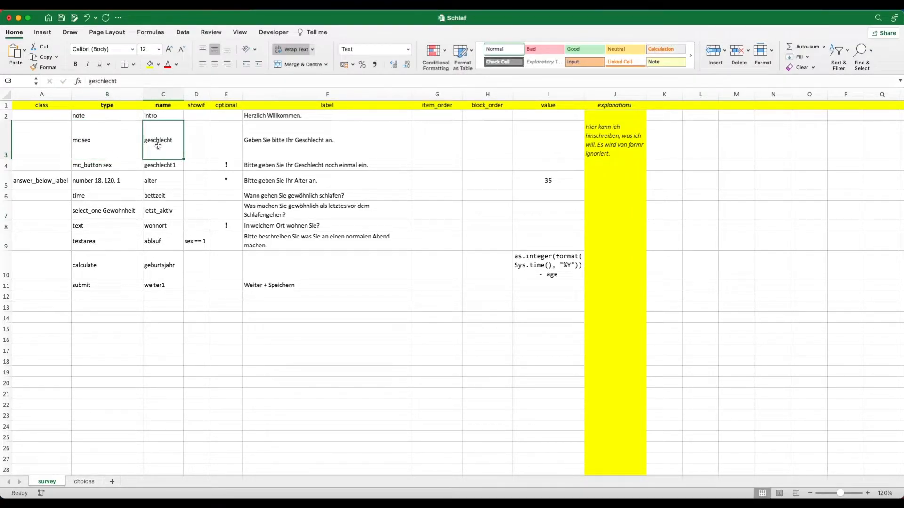
key(Right)
key(Right)
key(Right)
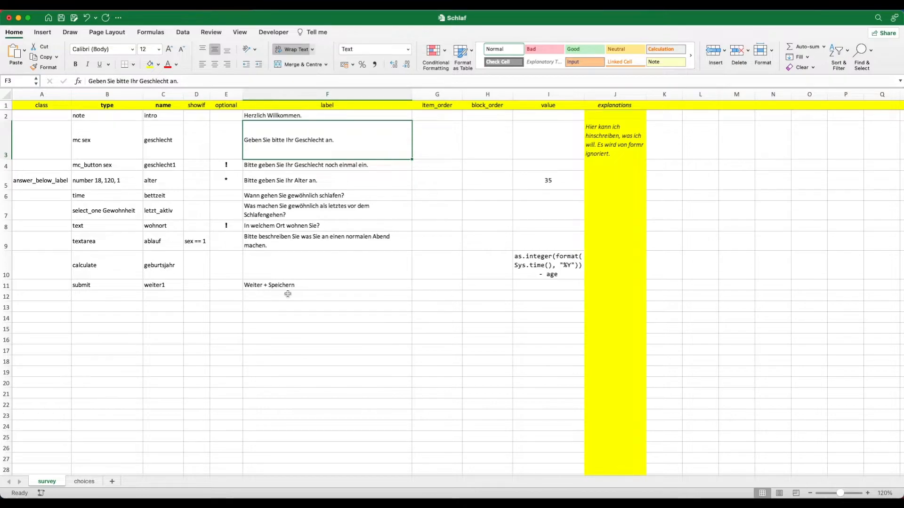
Examine the sex answer list on the choices sheet, including its numeric names, labels and list name.
click(86, 481)
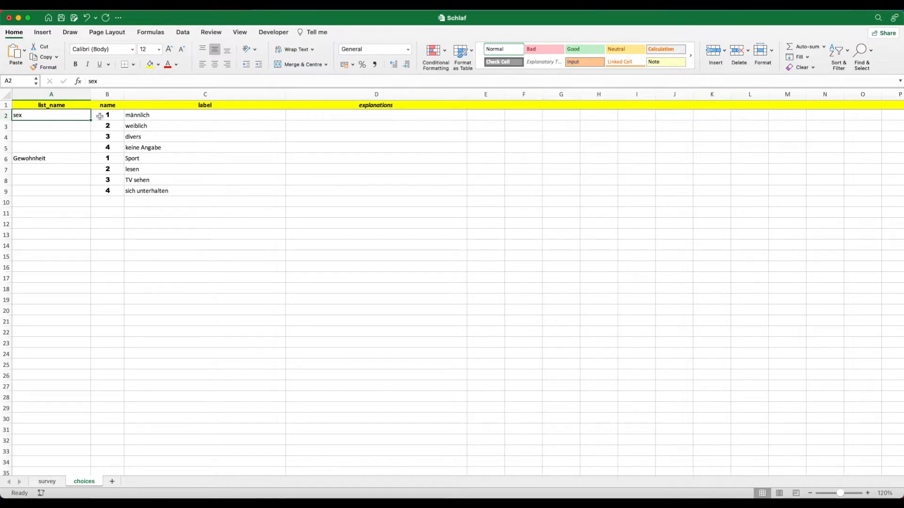
drag(105, 116, 105, 148)
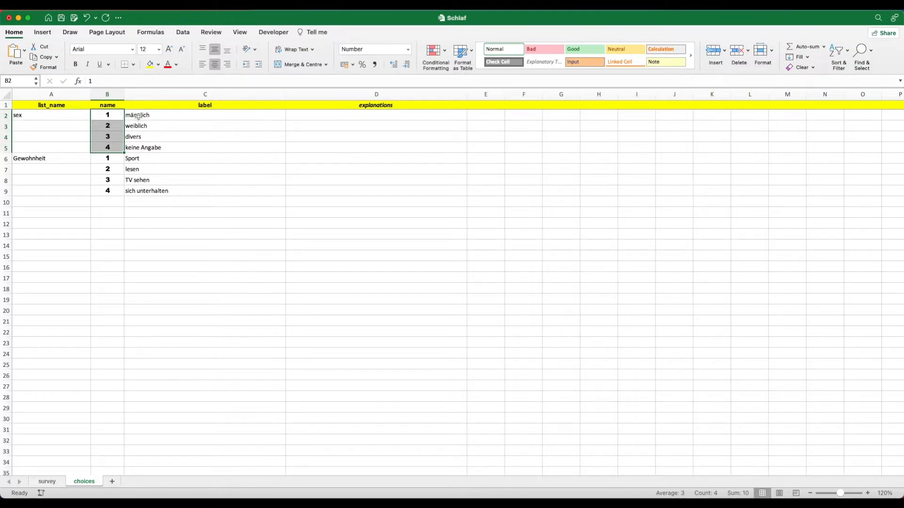
click(136, 116)
click(146, 126)
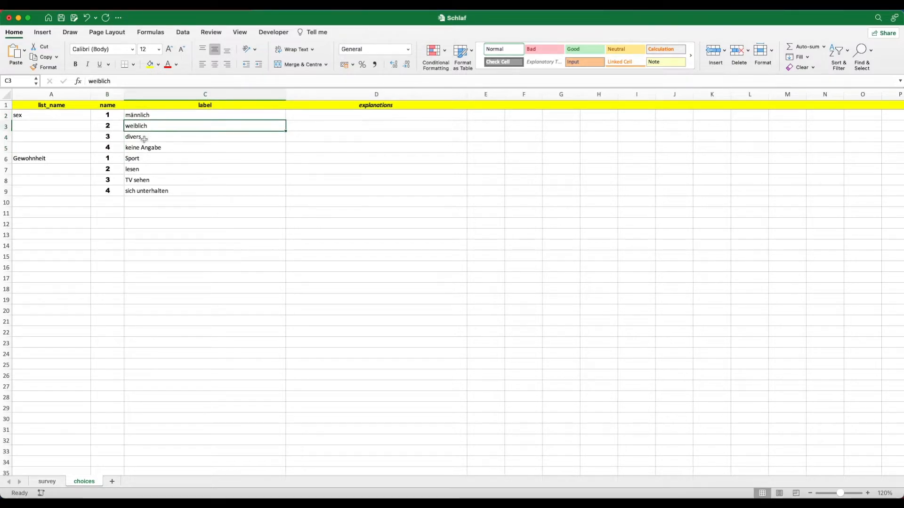
click(145, 138)
click(144, 149)
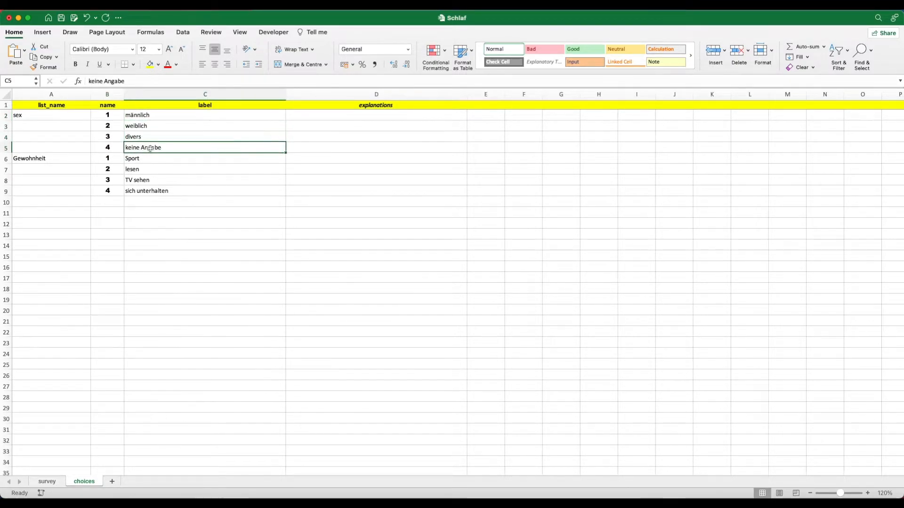
click(46, 117)
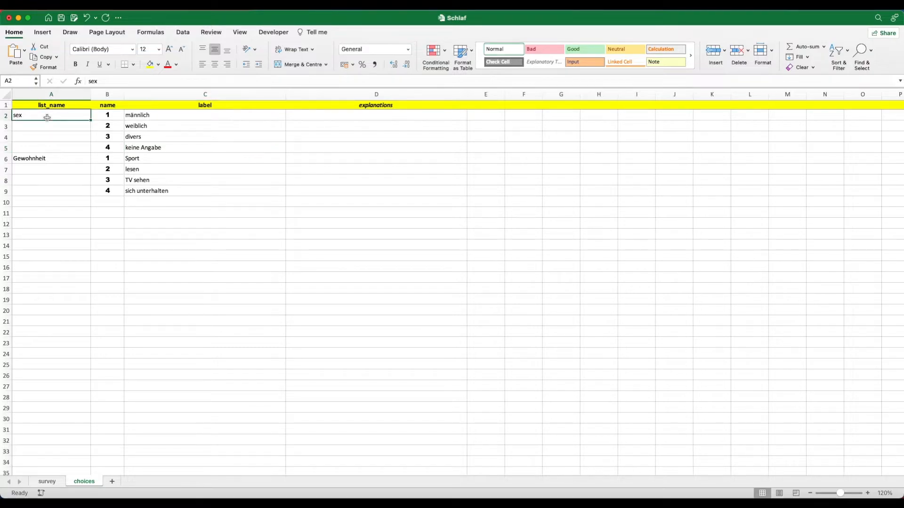
Return to the survey sheet and compare the "mc sex" and "mc_button sex" items, including their optional settings.
click(46, 483)
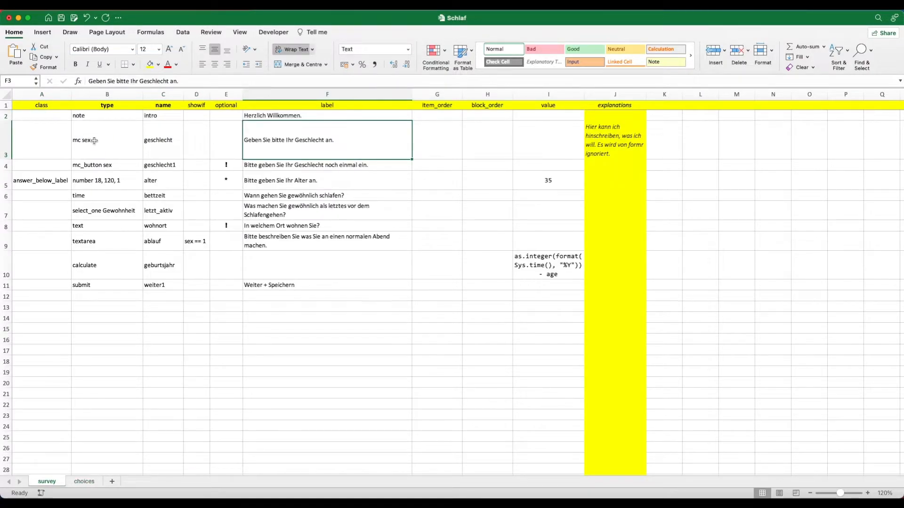
click(94, 141)
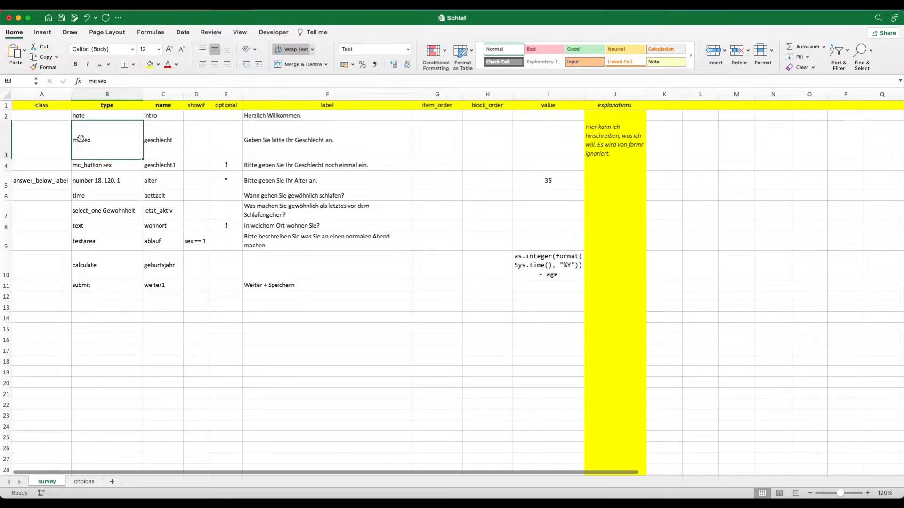
click(93, 165)
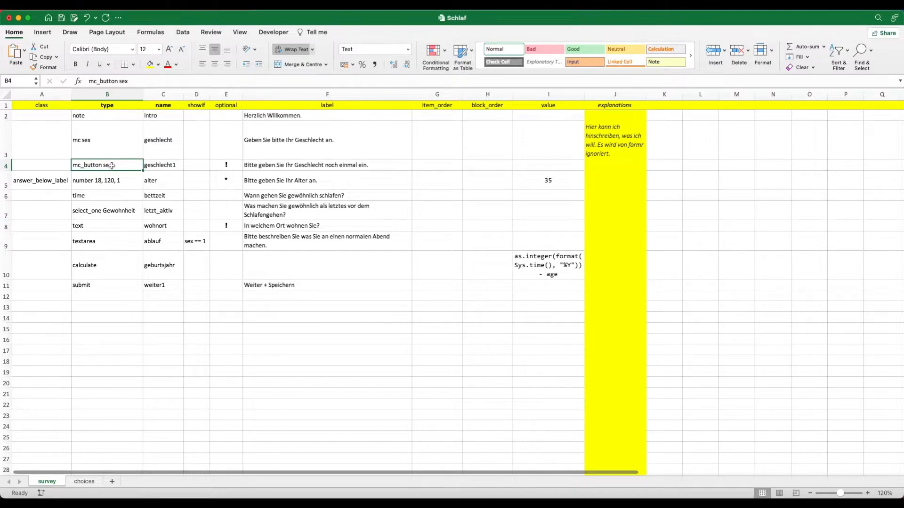
click(165, 167)
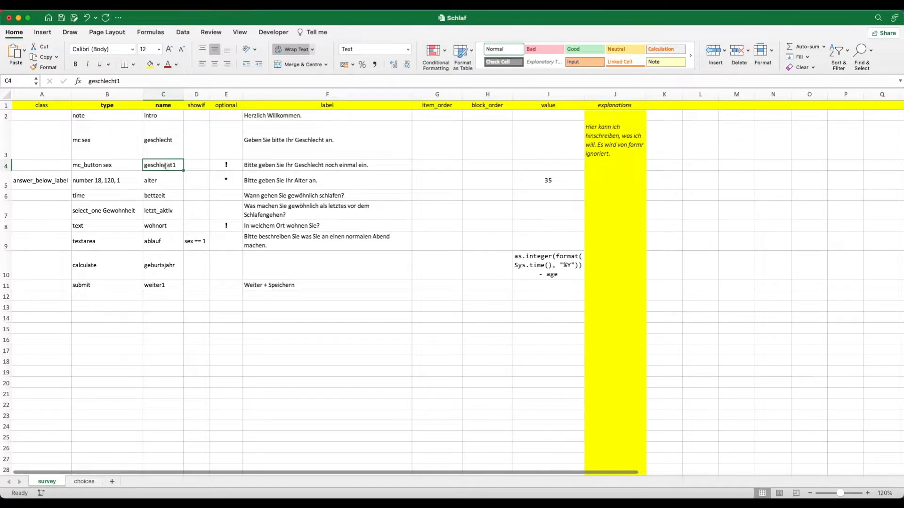
click(226, 95)
click(227, 164)
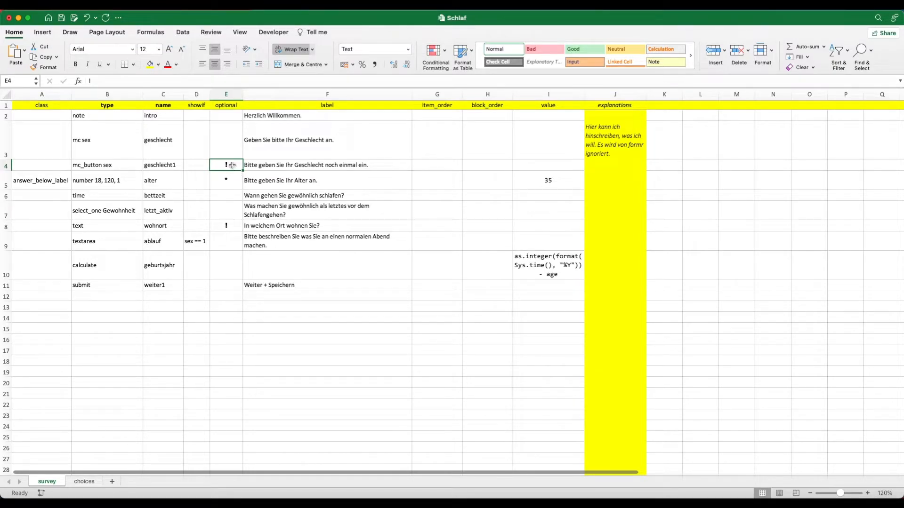
click(228, 142)
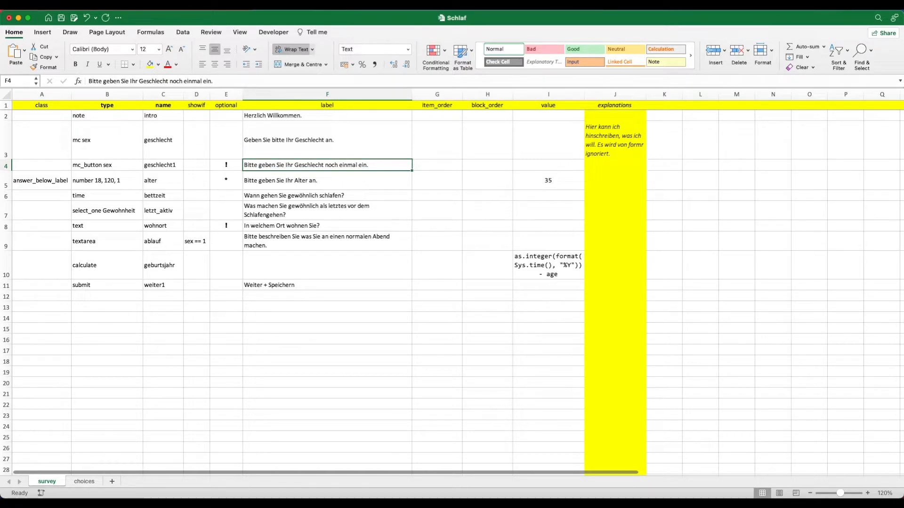
Examine the alter item in row 5: its number type parameters, name, optional marker, label and preset value.
click(102, 182)
double_click(132, 182)
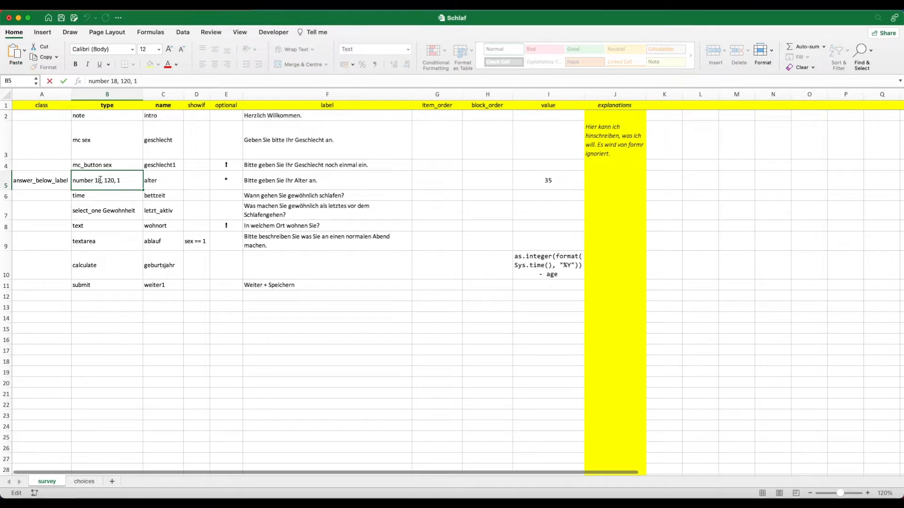
double_click(106, 180)
click(121, 182)
click(182, 183)
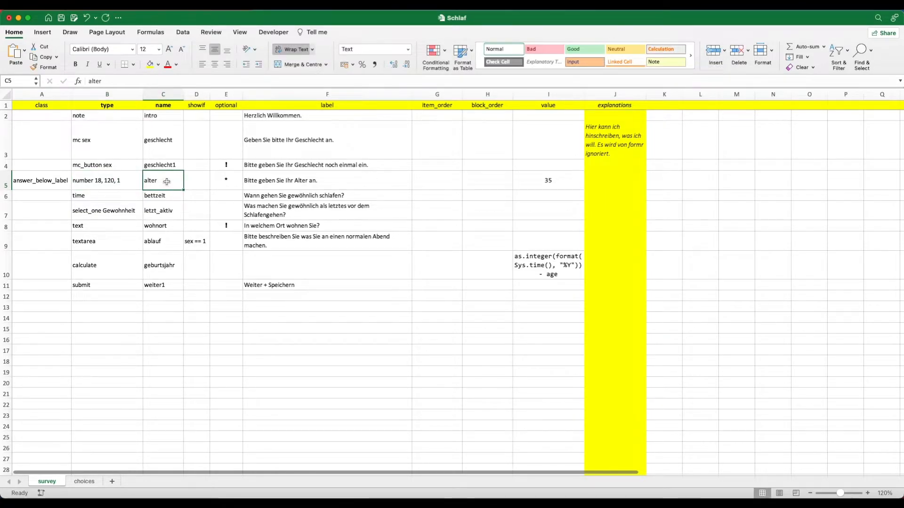
click(228, 180)
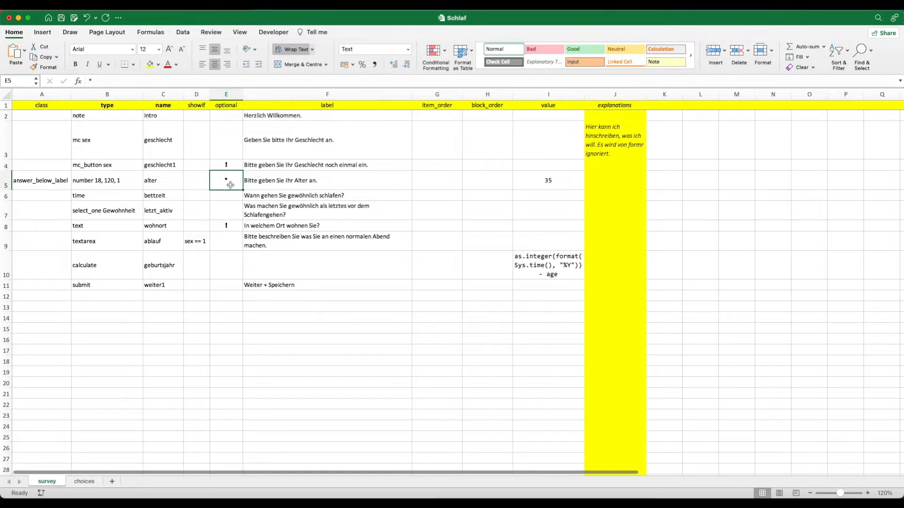
click(262, 181)
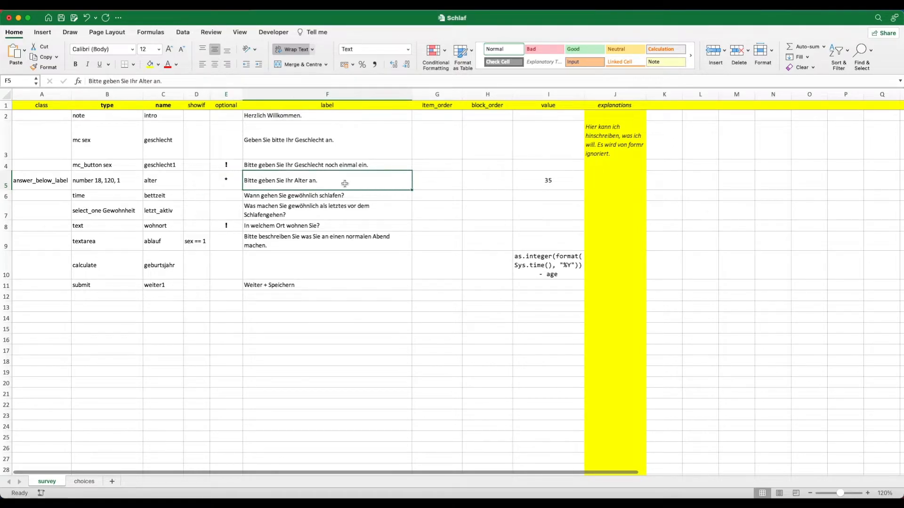
click(538, 181)
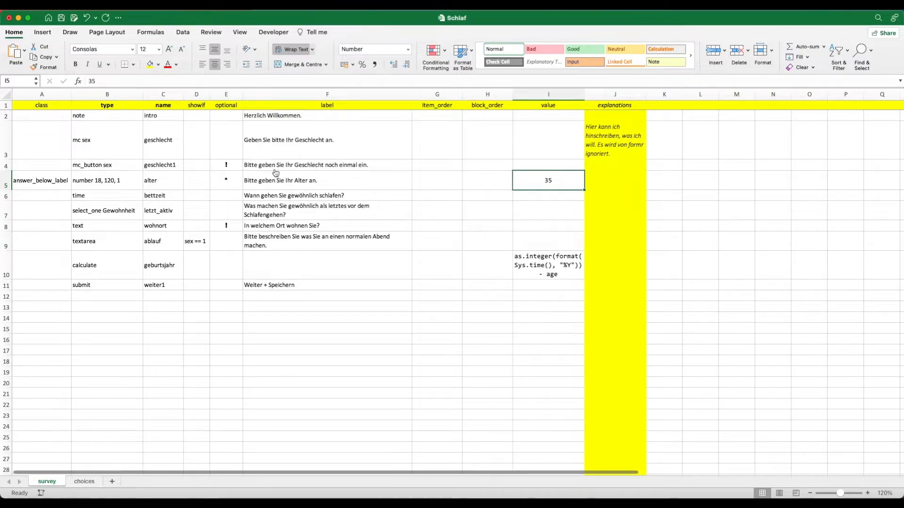
Switch to the formr-test-run survey in the browser and set the age answer to 35 with its stepper.
key(super+Tab)
click(342, 163)
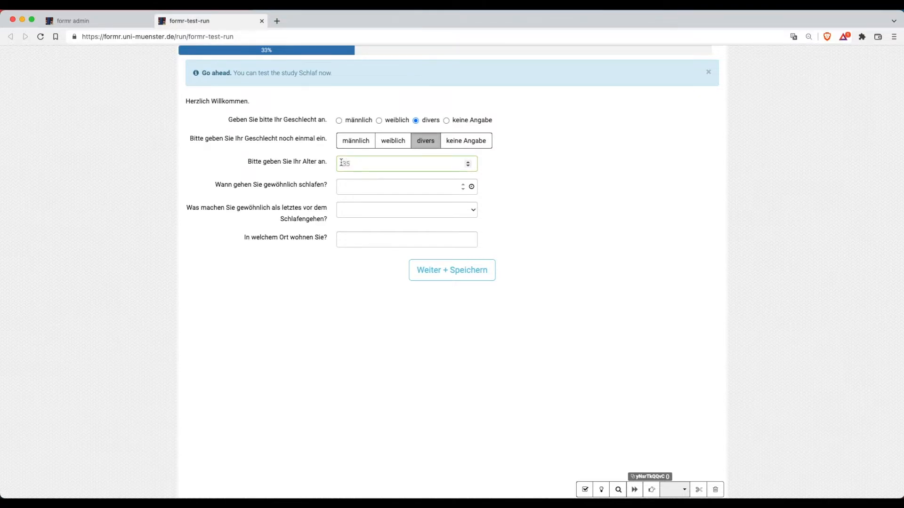
click(468, 162)
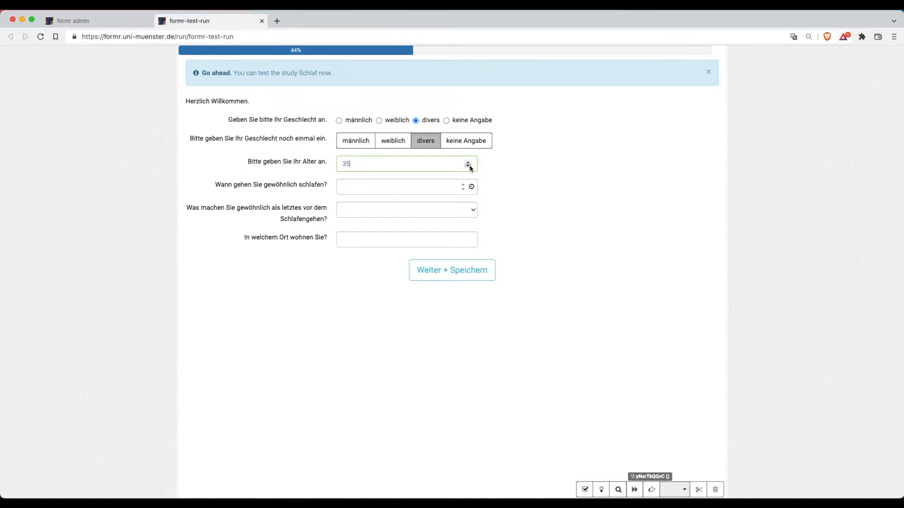
Replace the age answer in the test run by entering a value starting with 4.
double_click(468, 162)
key(BackSpace)
key(BackSpace)
text(4)
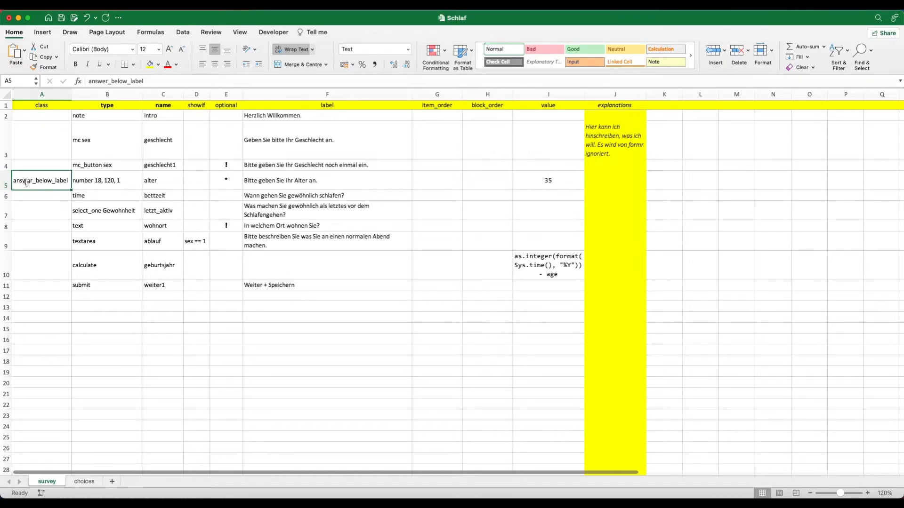
Examine the answer_below_label class of the alter item in the survey sheet and compare its layout in the test run.
click(280, 180)
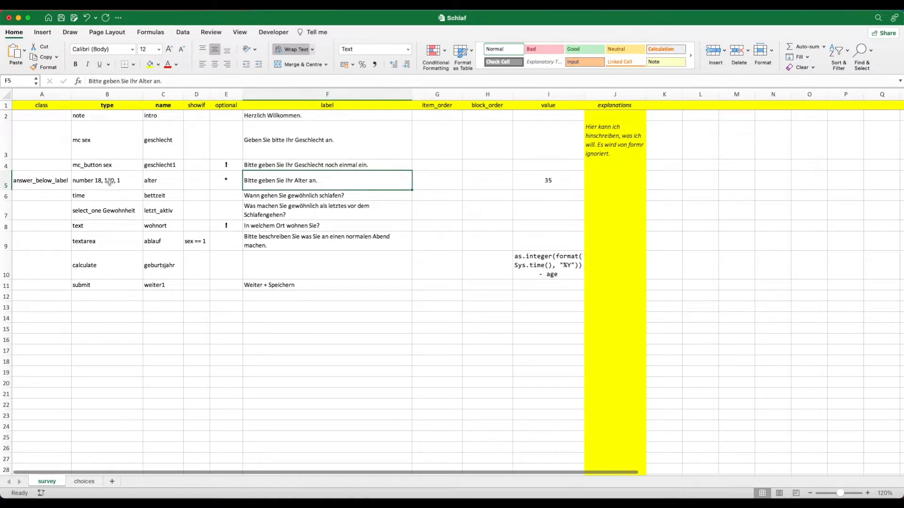
click(22, 181)
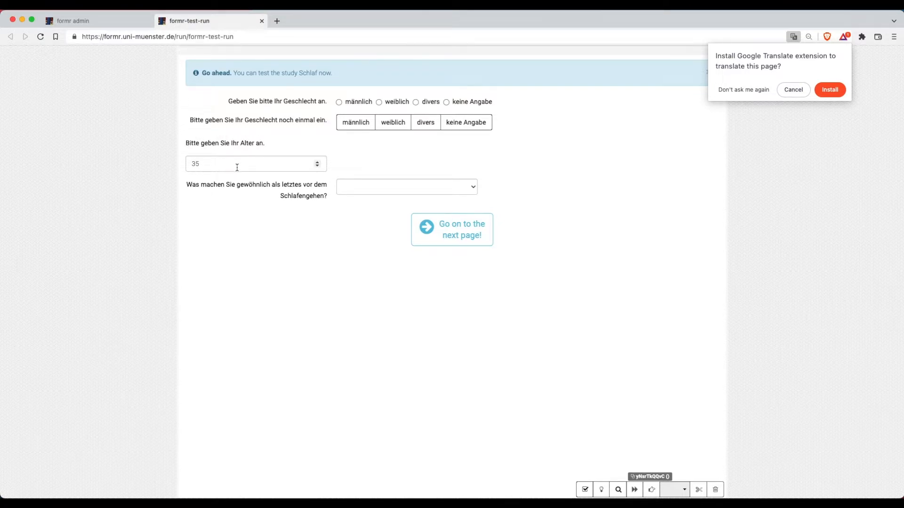
key(super+Tab)
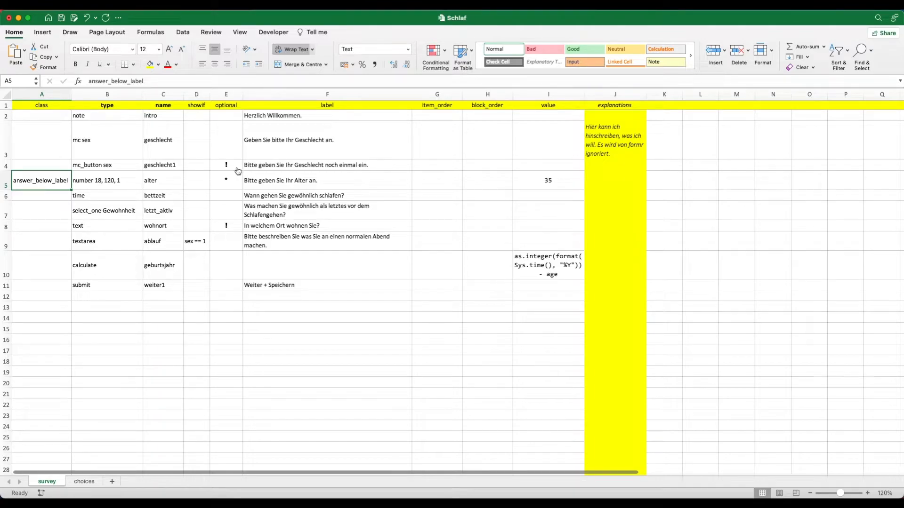
Open the formr help documentation from the admin page and locate Optional classes for visual styling under Survey Spreadsheet.
key(super+Tab)
click(104, 24)
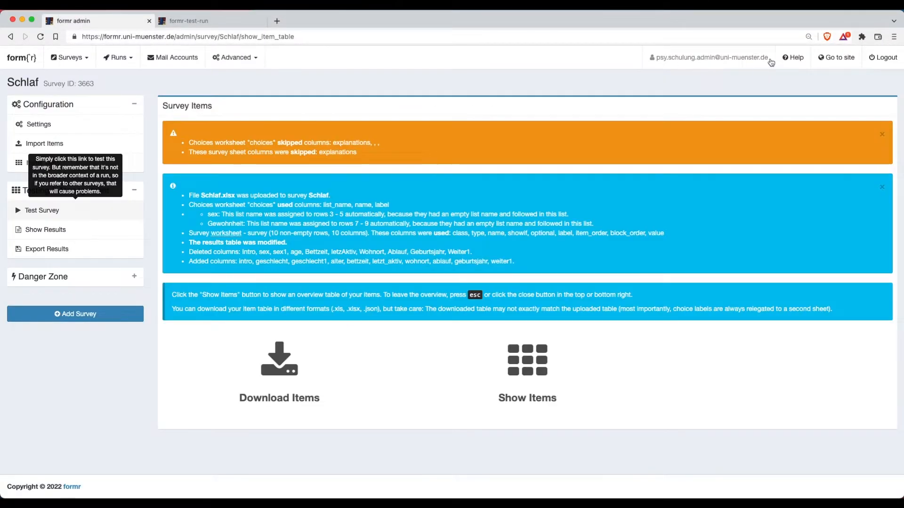
click(793, 57)
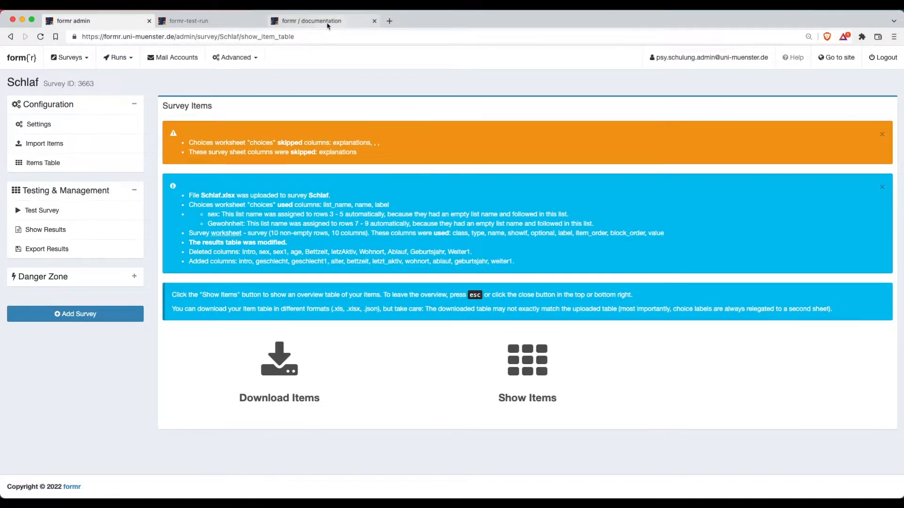
click(335, 22)
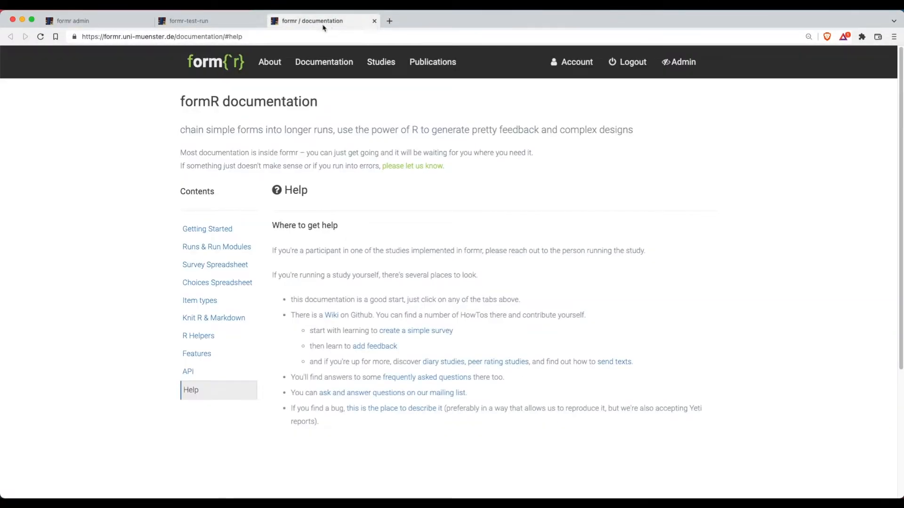
click(212, 282)
click(213, 265)
scroll(377, 383, down, 14)
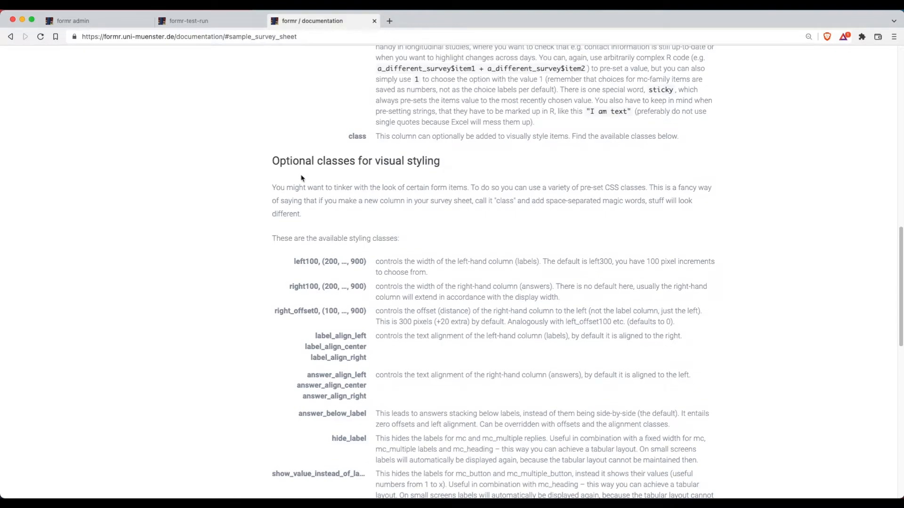
drag(272, 161, 440, 165)
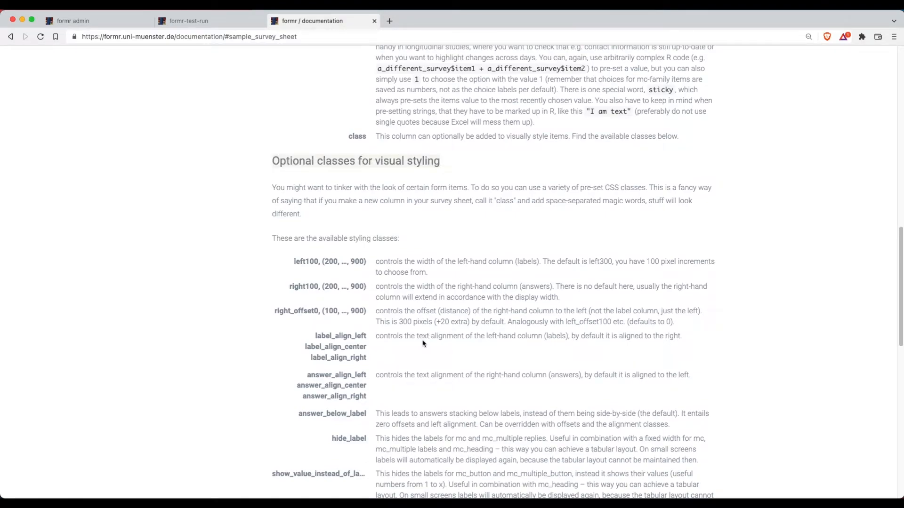
Read through the available styling classes, such as answer_below_label, hide_label and the mc layout classes.
scroll(319, 374, down, 4)
scroll(319, 375, down, 5)
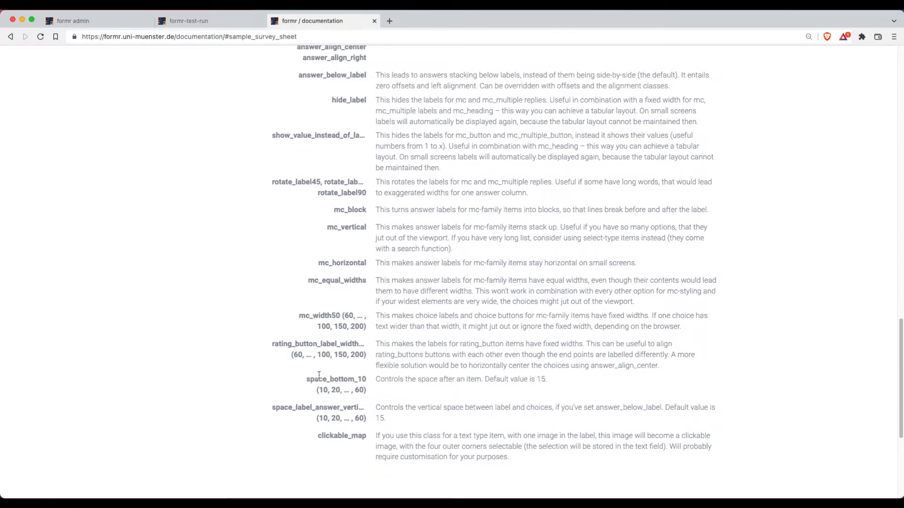
scroll(319, 375, up, 4)
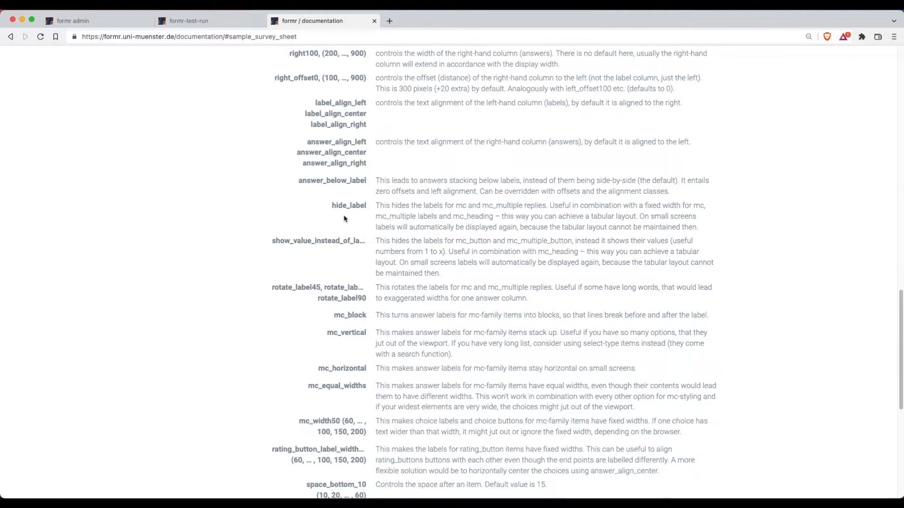
scroll(346, 226, up, 4)
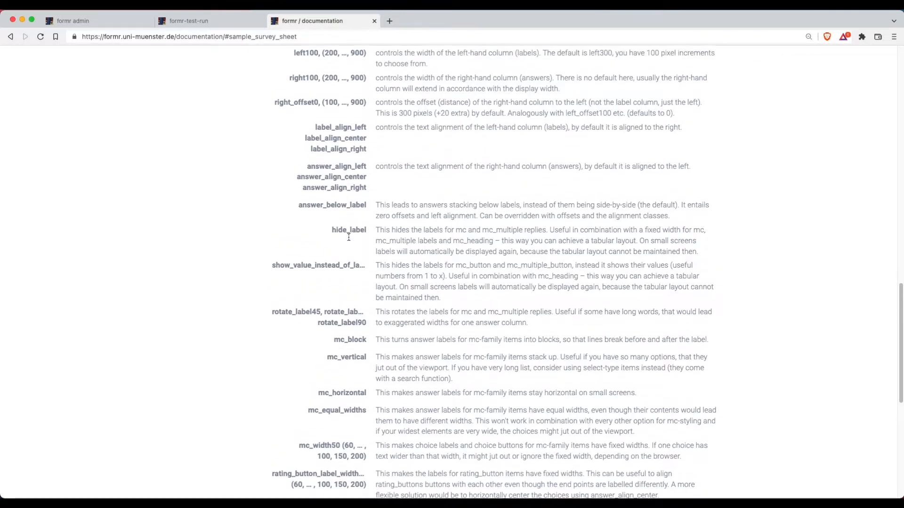
scroll(349, 237, up, 2)
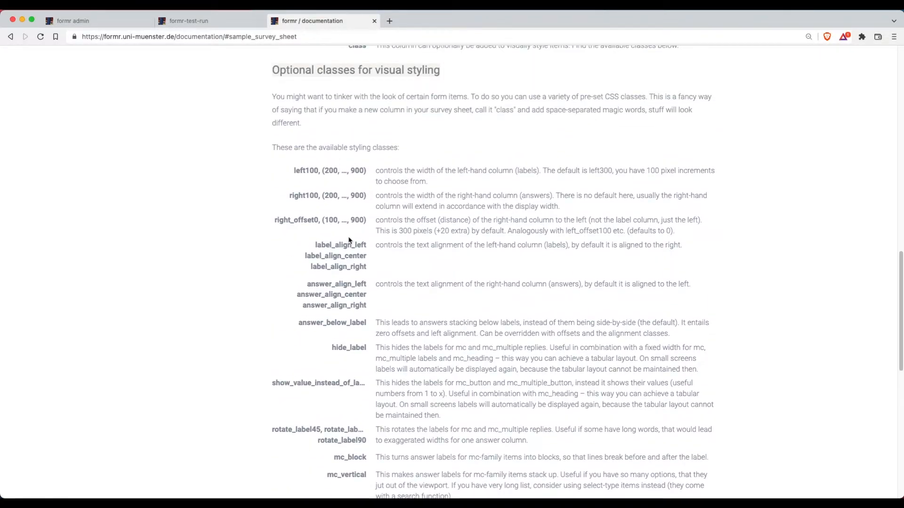
Return to the survey spreadsheet and examine the type, name and label of the bettzeit item in row 6.
key(super+Tab)
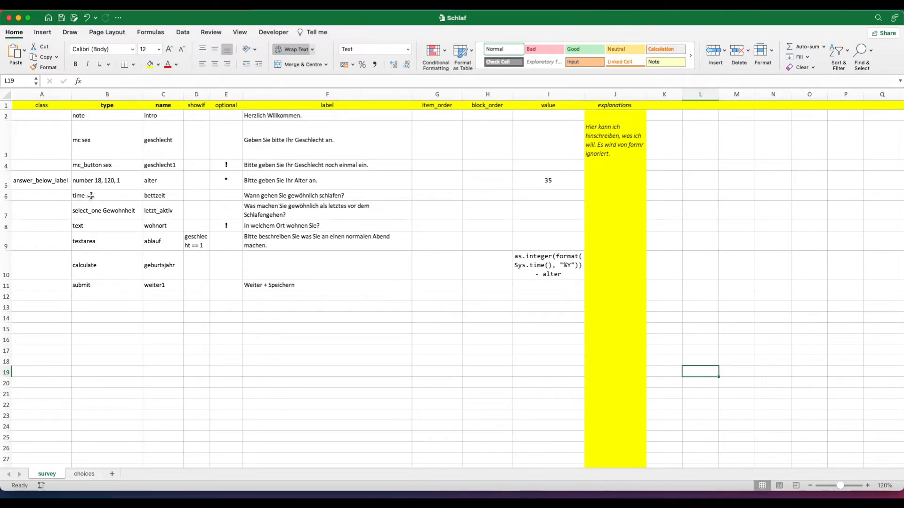
click(91, 196)
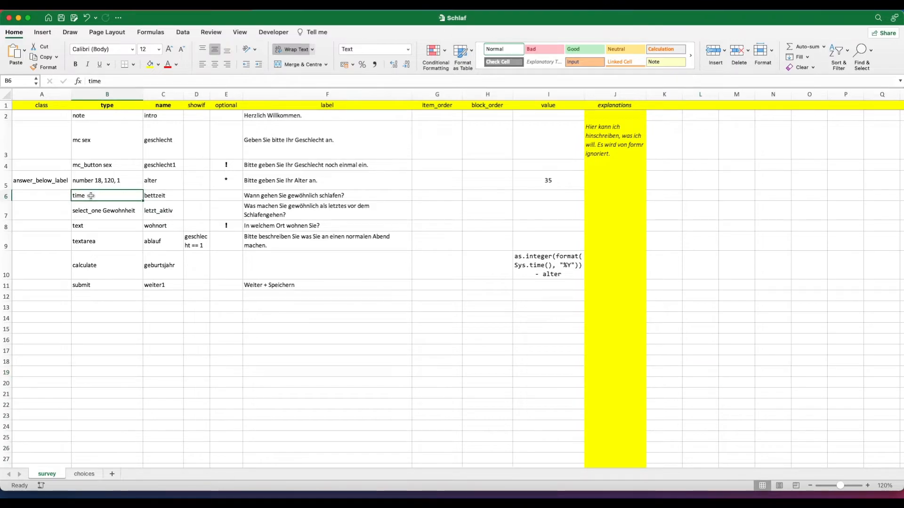
click(157, 196)
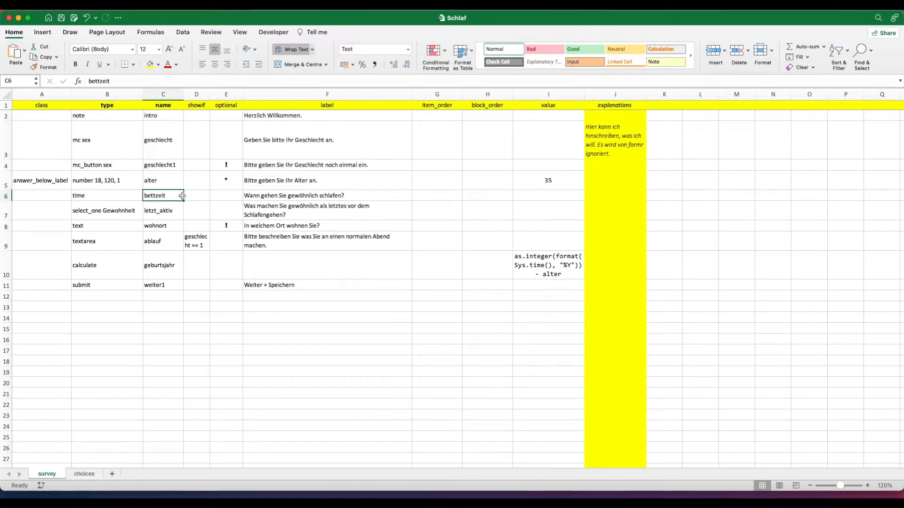
click(275, 196)
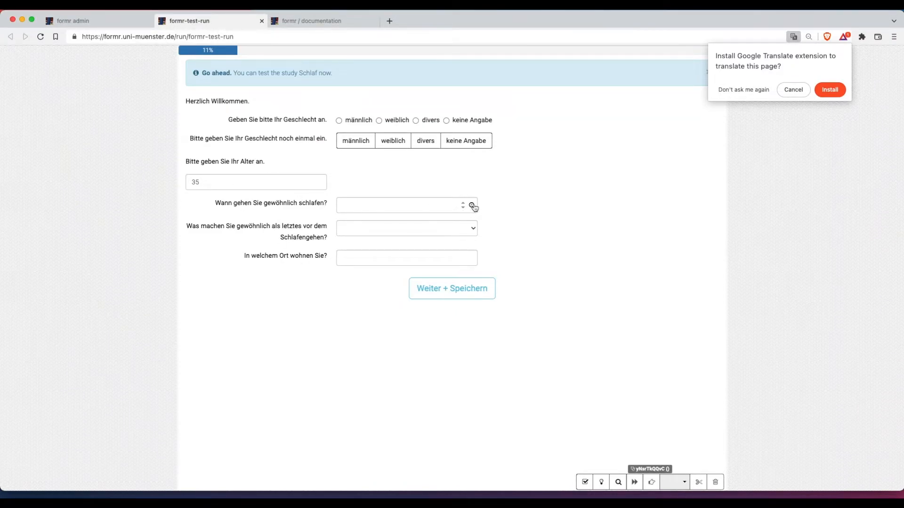
In the browser test run, pick 22:00 as the usual bedtime and adjust the answer to 22:30.
click(471, 206)
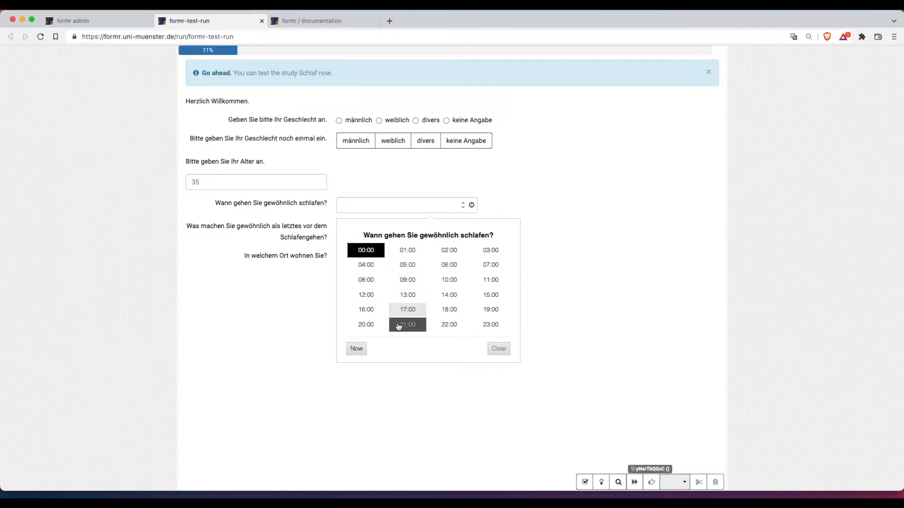
click(450, 325)
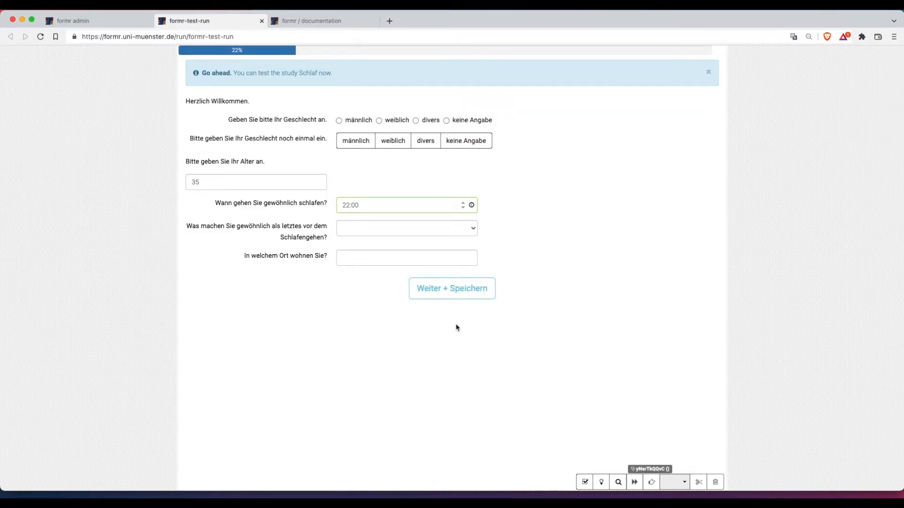
click(355, 206)
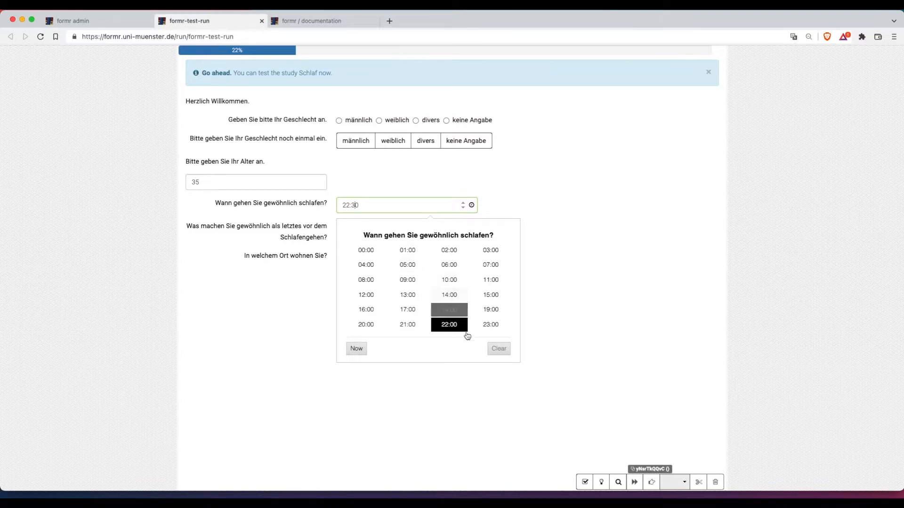
click(528, 198)
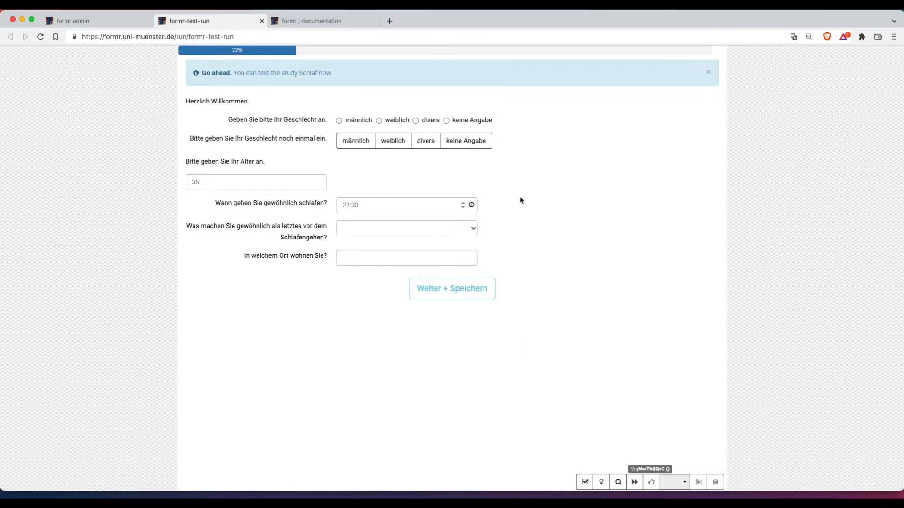
Return to the survey sheet and examine the letzt_aktiv item in row 7, including its label and select_one type.
key(super+Tab)
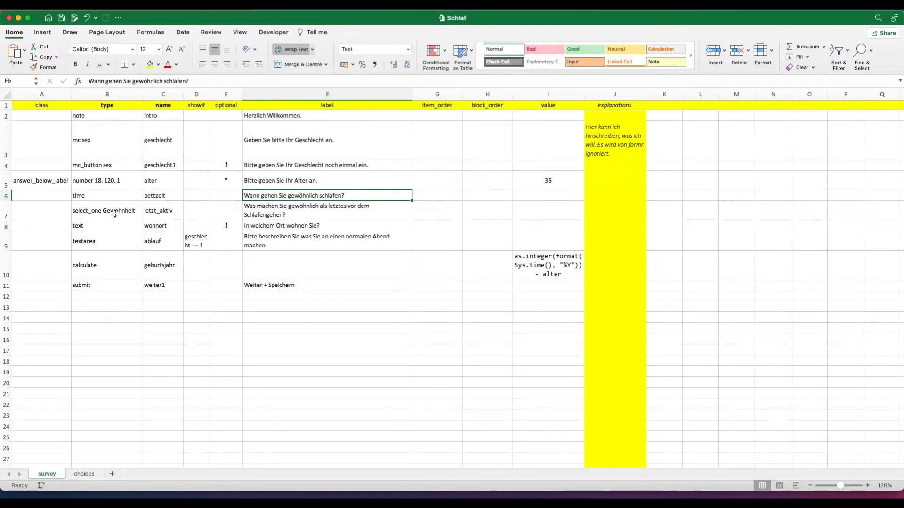
click(298, 215)
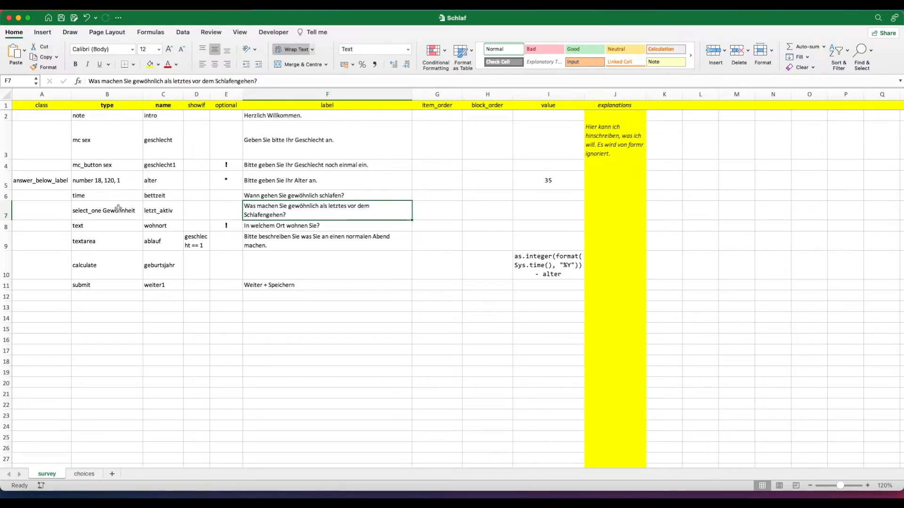
click(103, 212)
double_click(103, 212)
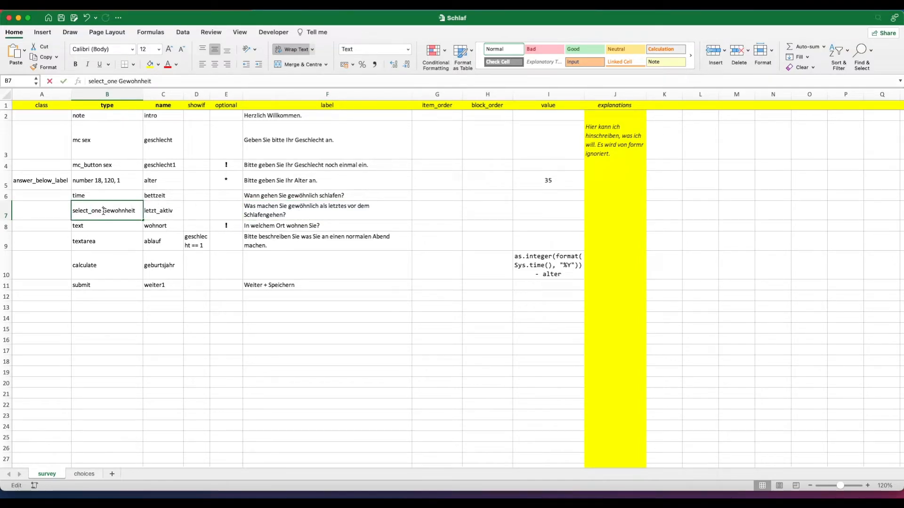
drag(104, 212, 66, 211)
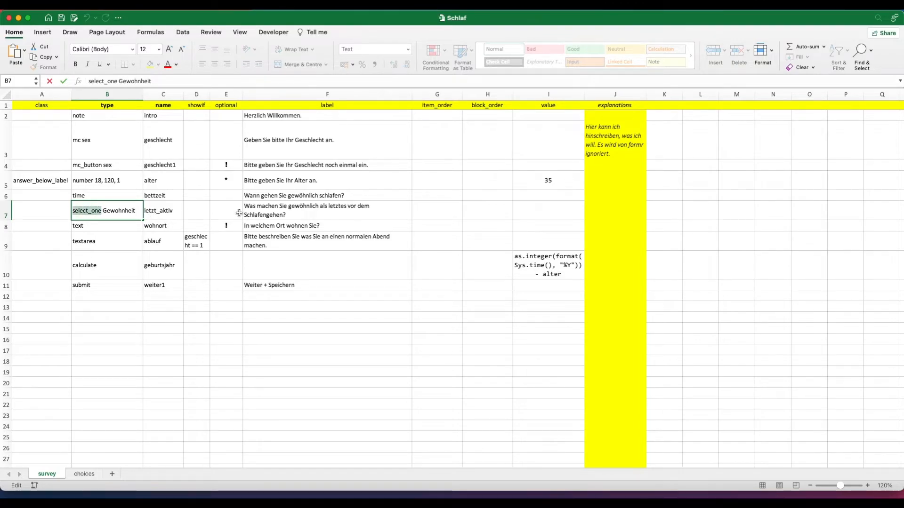
click(263, 211)
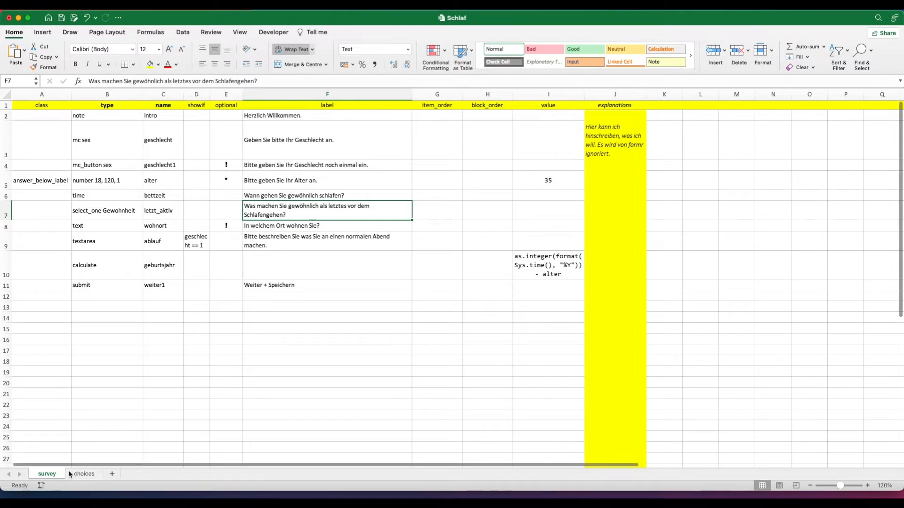
Examine the Gewohnheit answer list on the choices sheet, including its list name, numeric names and labels.
click(83, 474)
click(32, 159)
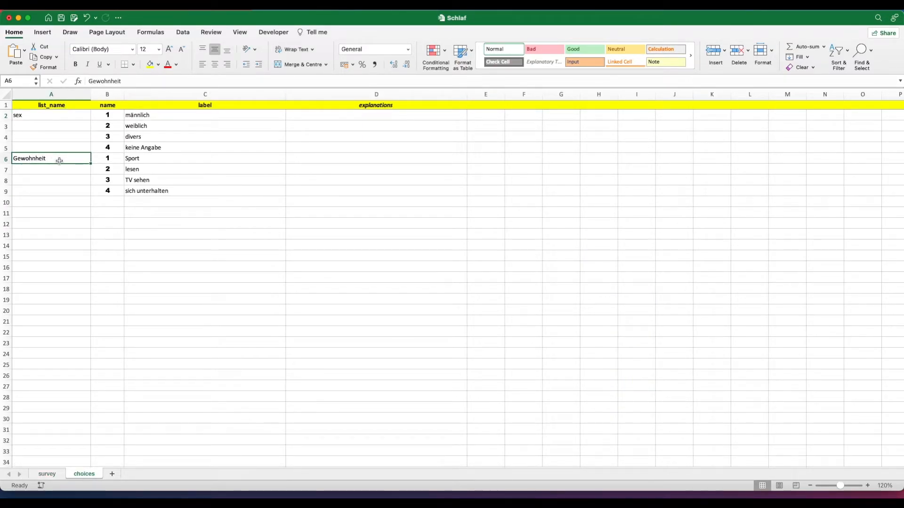
drag(110, 158, 112, 193)
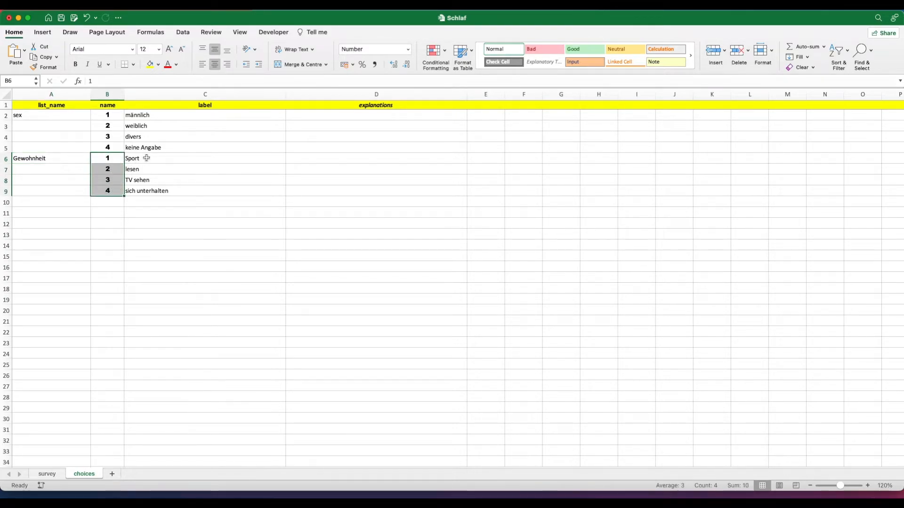
click(150, 192)
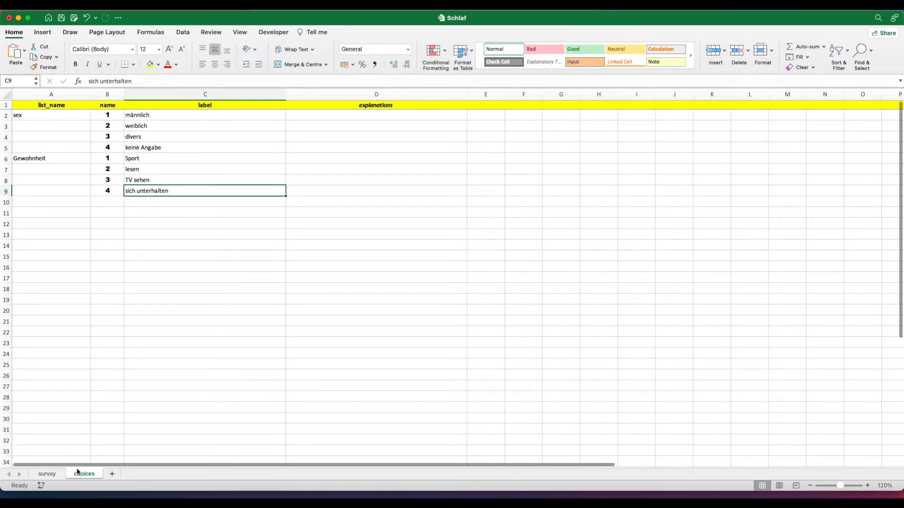
Return to the survey sheet and inspect the Gewohnheit list reference in the letzt_aktiv item's type.
click(47, 475)
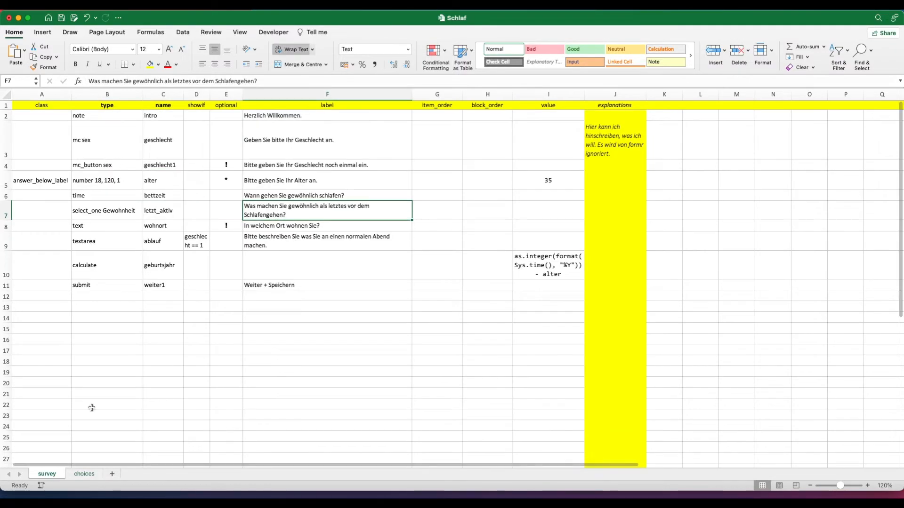
double_click(128, 212)
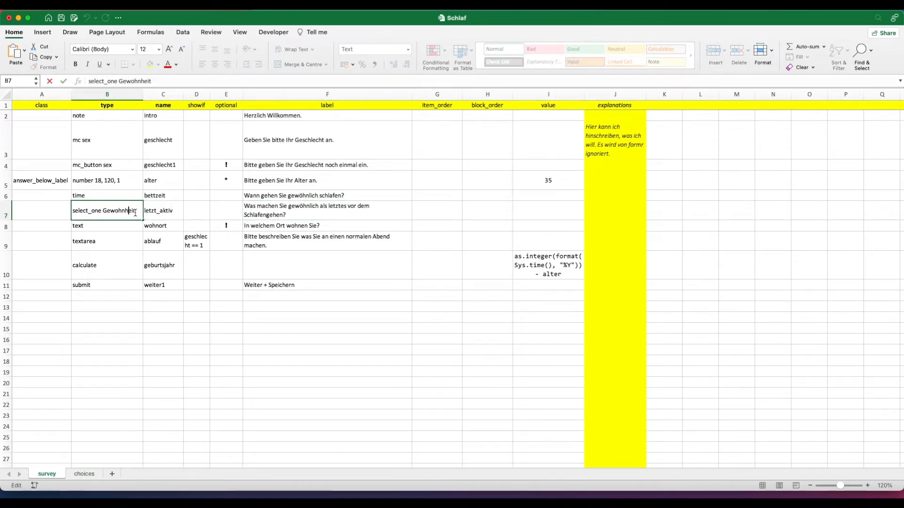
drag(135, 210, 114, 208)
click(165, 238)
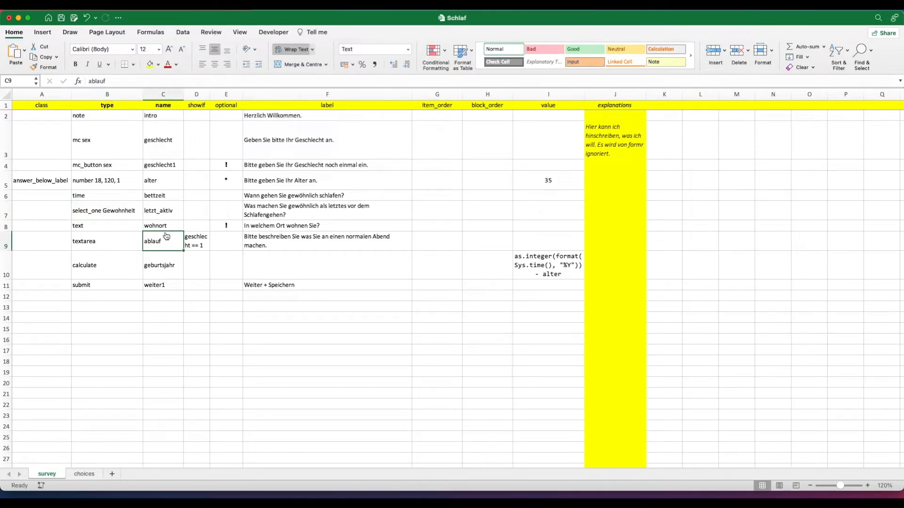
Choose "lesen" as the last activity before sleeping in the browser test run and return to the survey spreadsheet.
key(super+Tab)
click(472, 231)
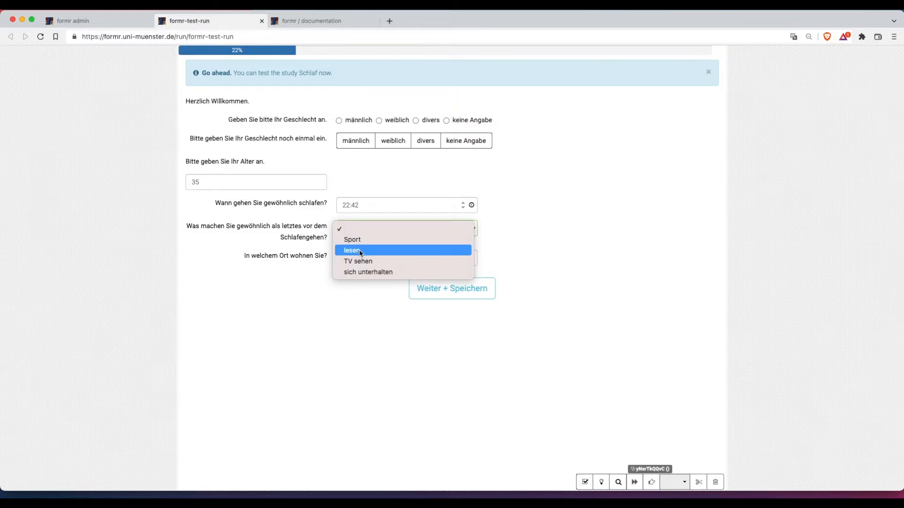
click(361, 253)
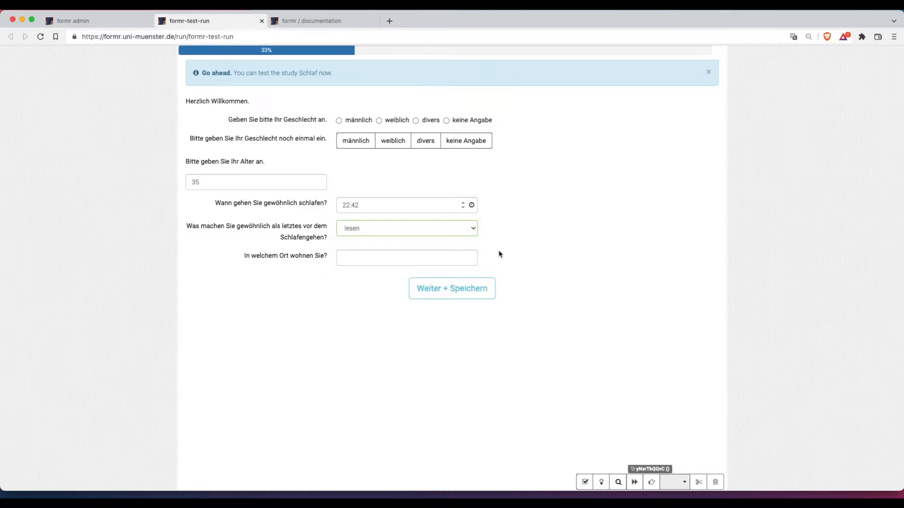
key(super+Tab)
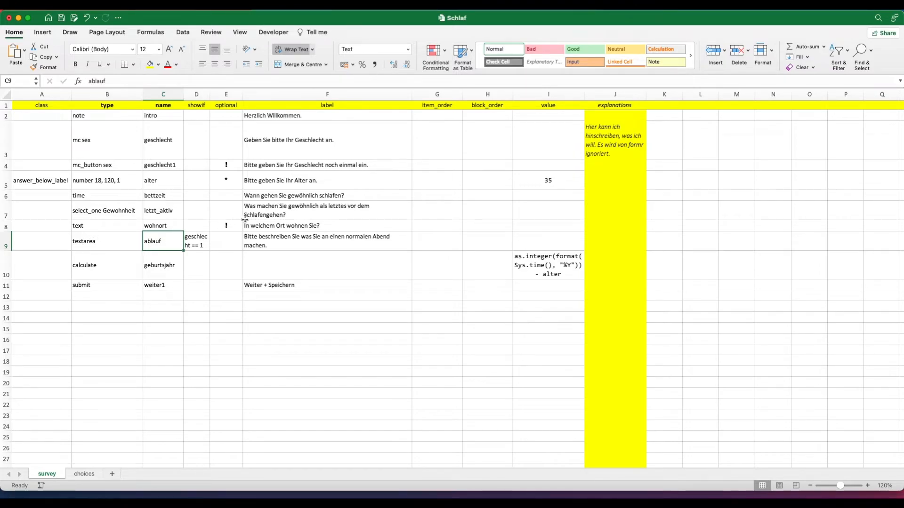
Examine the wohnort item in row 8, including its label, text type and optional marker.
click(258, 227)
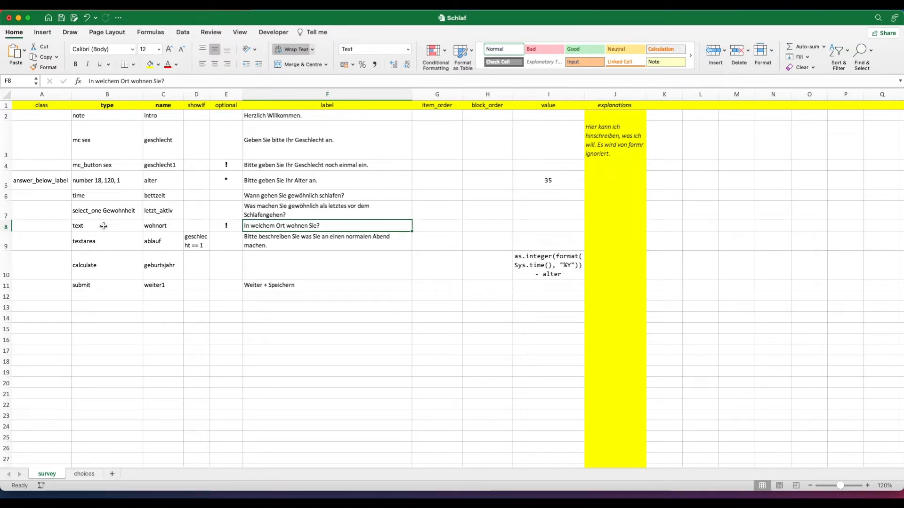
click(103, 226)
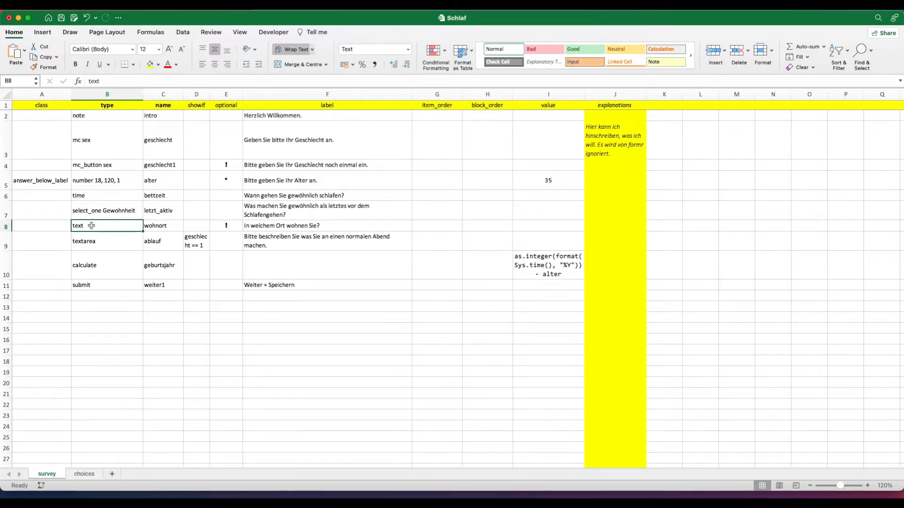
click(233, 226)
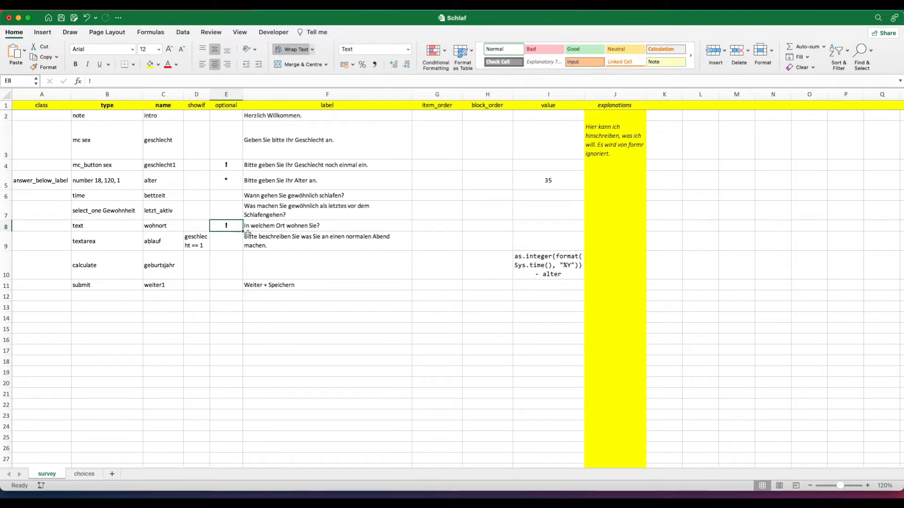
Enter "Münser" as the place of residence in the browser test run and return to the survey spreadsheet.
key(super+Tab)
text(Münse)
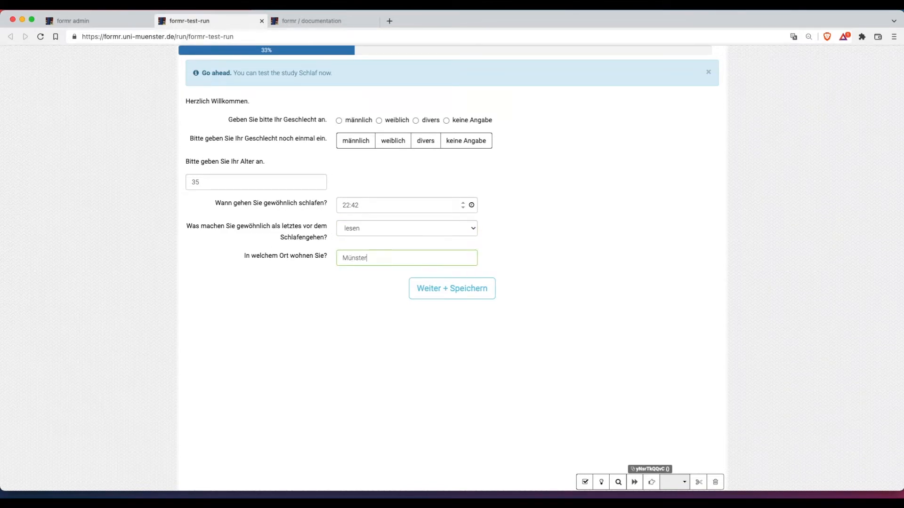
text(er)
key(super+Tab)
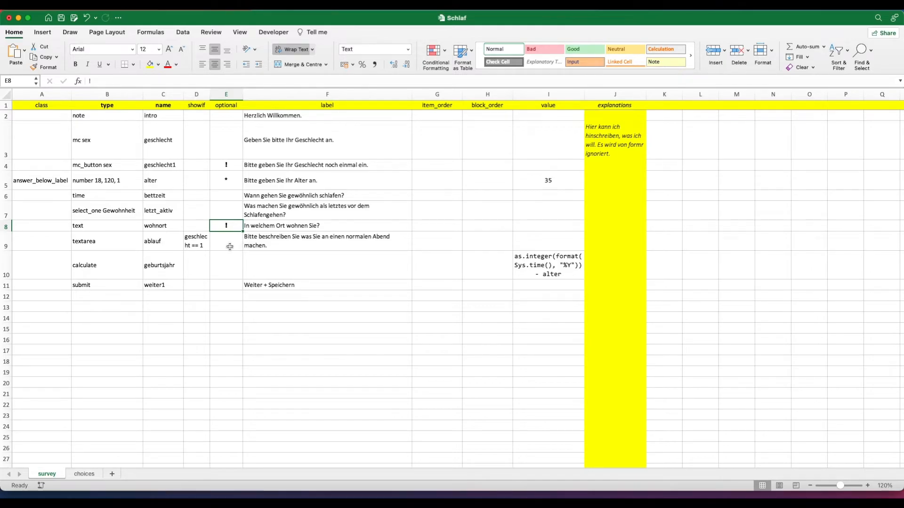
Examine the ablauf item in row 9, including its label, textarea type and showif condition.
click(253, 245)
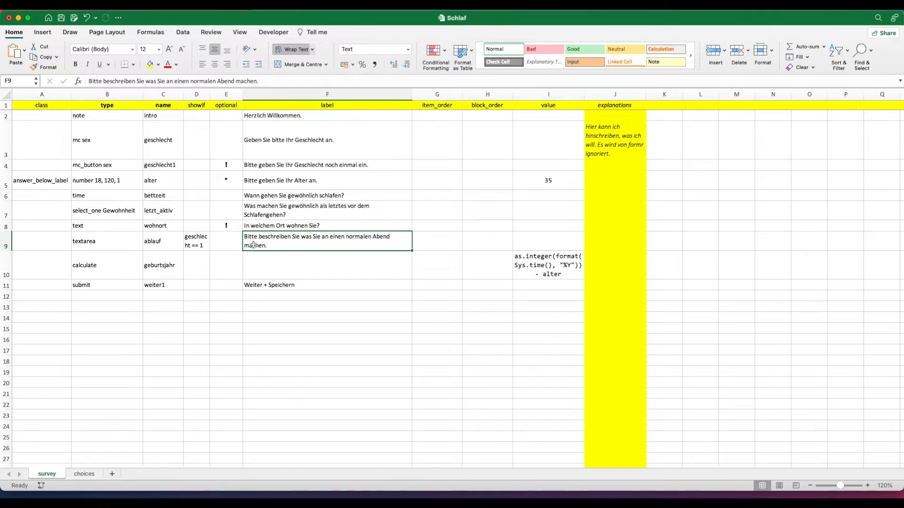
click(107, 245)
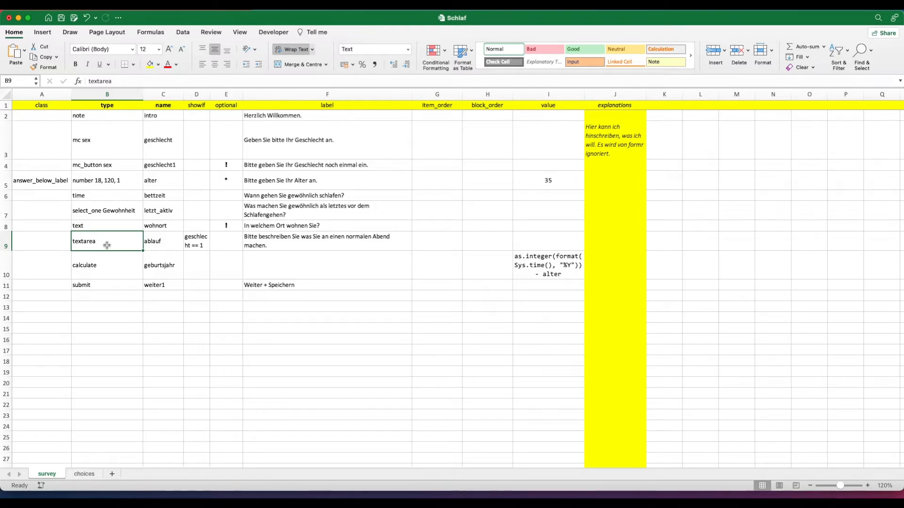
click(194, 243)
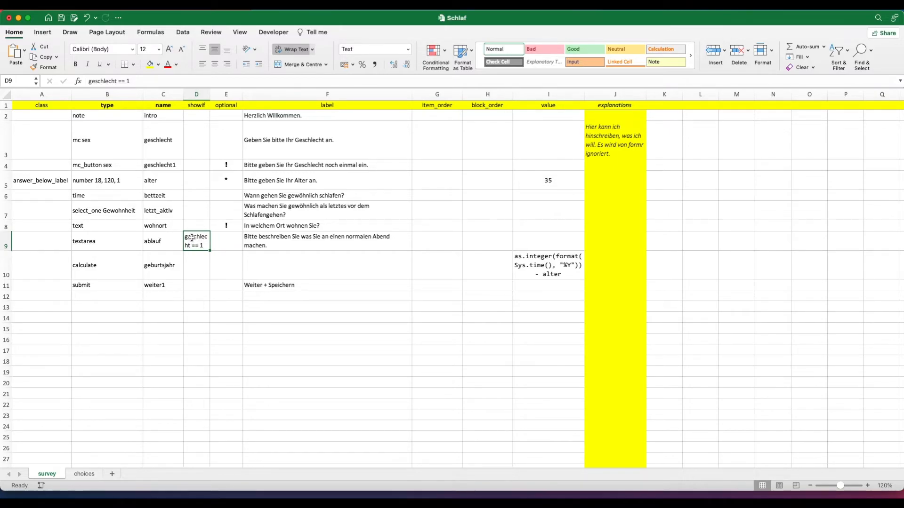
Trace the ablauf showif condition to the geschlecht item and its männlich code on the choices sheet, and return to the condition.
click(161, 142)
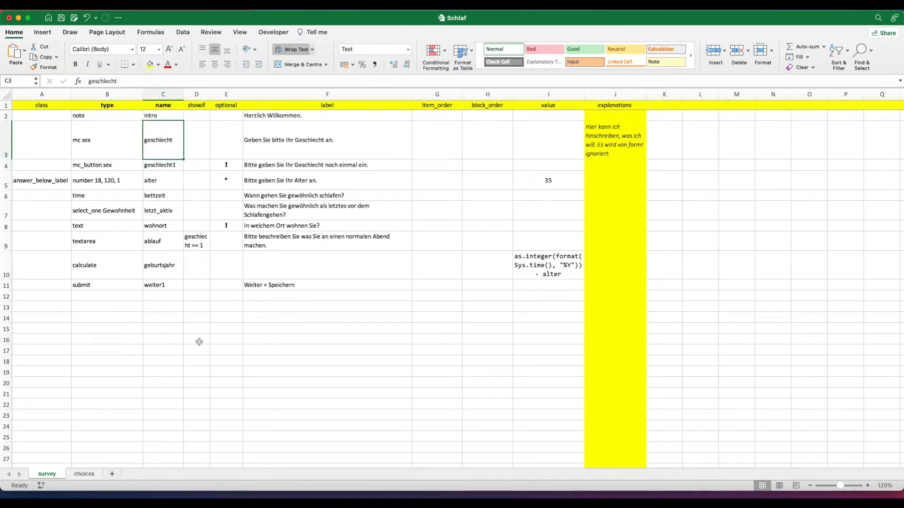
click(82, 475)
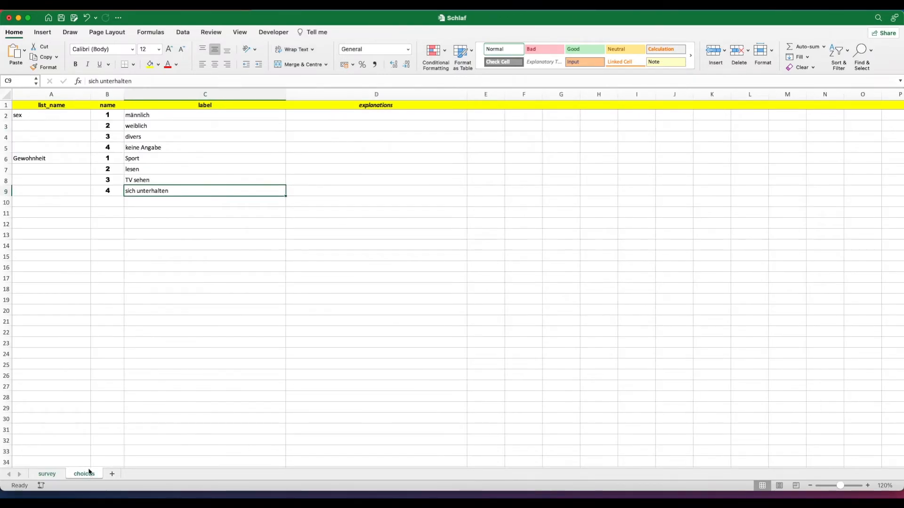
click(106, 114)
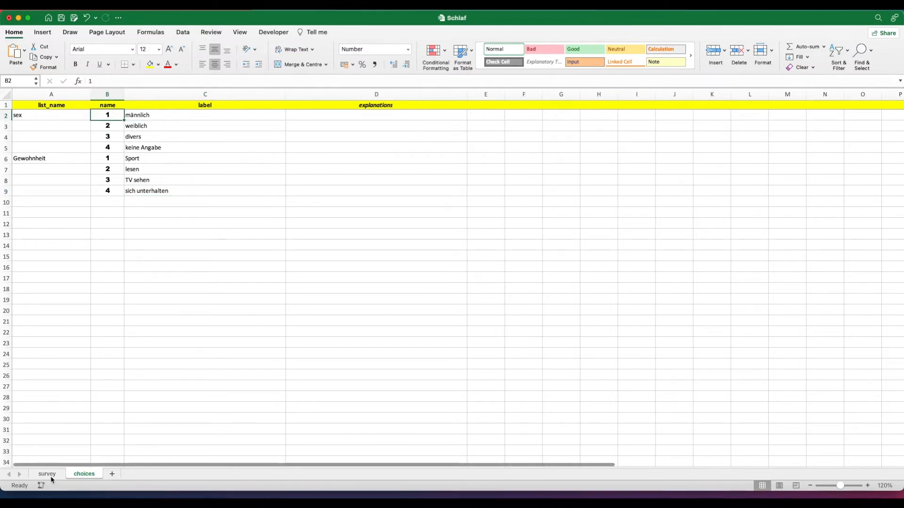
click(47, 474)
click(202, 243)
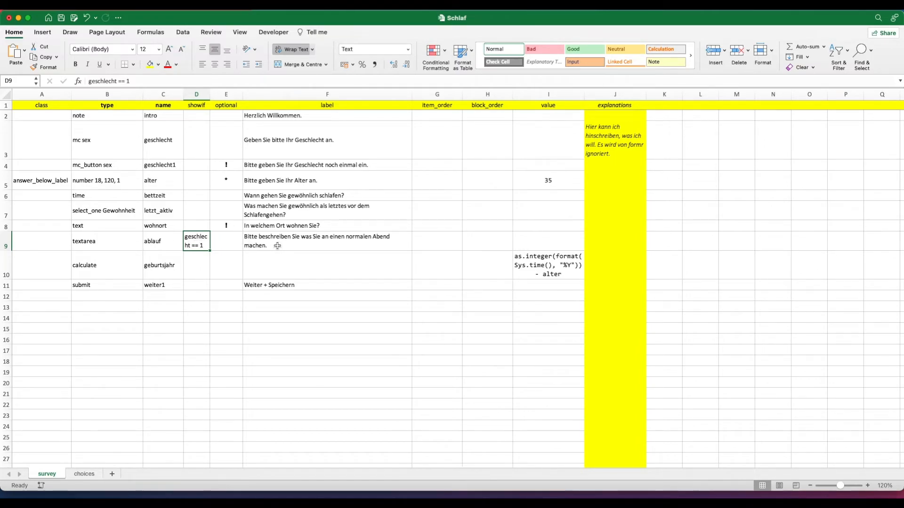
Switch to the browser test run and answer the first gender question with "weiblich", followed by "männlich", to test the showif condition.
key(super+Tab)
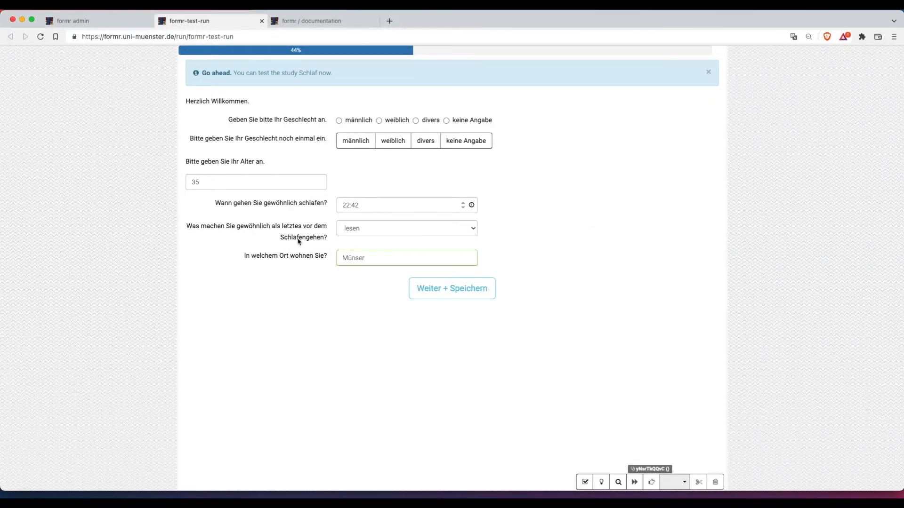
click(387, 124)
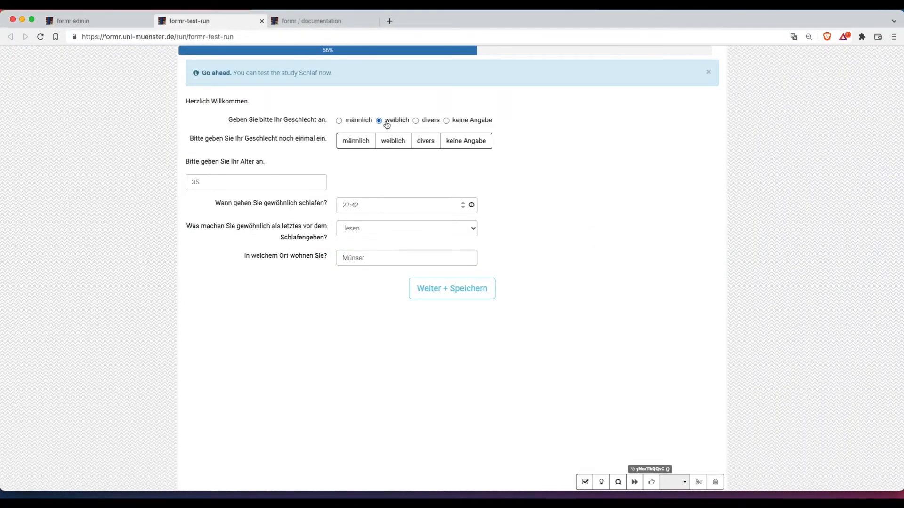
click(339, 120)
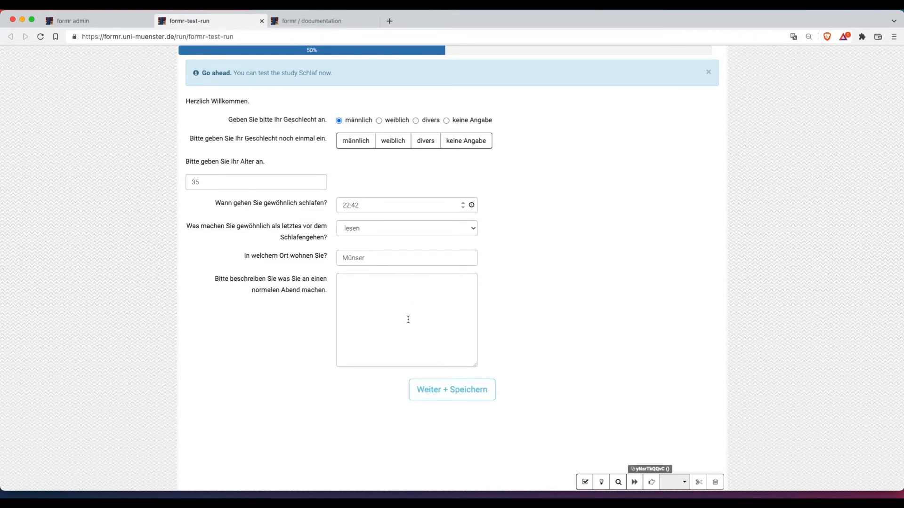
Fill the evening description field with two lines, "Hekrjkakdfjald" and "dfajdfkajdkl", and return to the survey spreadsheet.
text(krjkakdfjald)
key(Return)
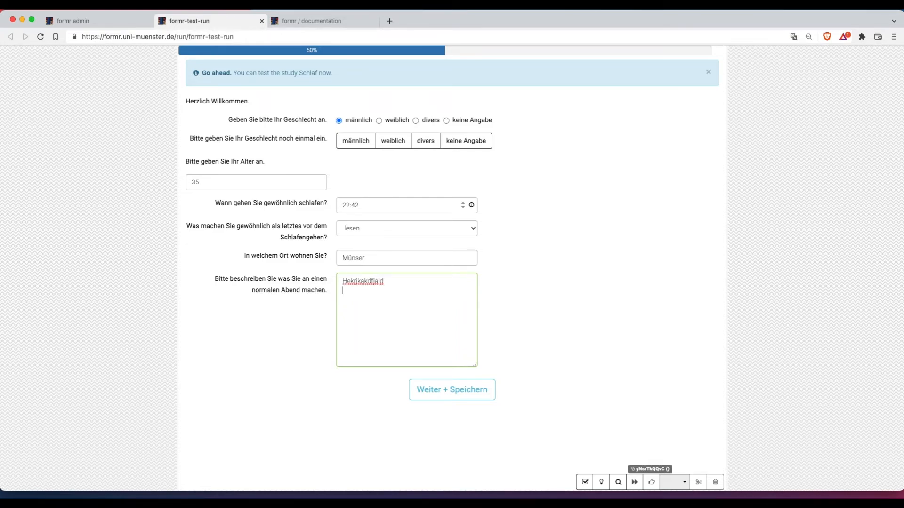
text(dfajdfkajdkl)
key(super+Tab)
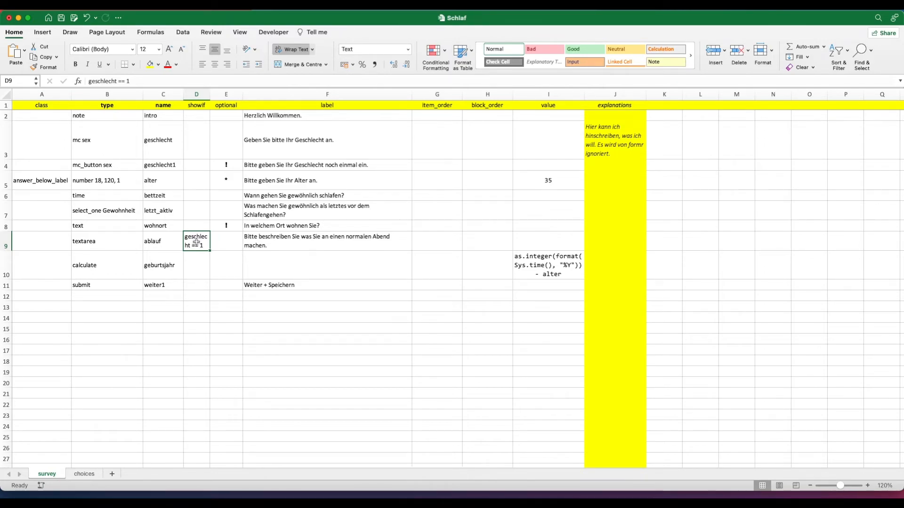
Examine the geburtsjahr item in row 10, including its calculate type and the R expression in its value cell.
click(126, 270)
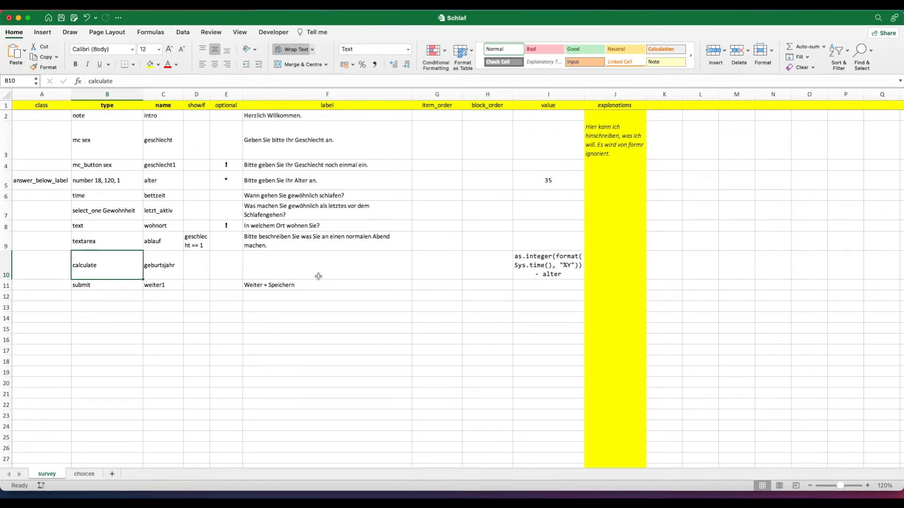
click(532, 268)
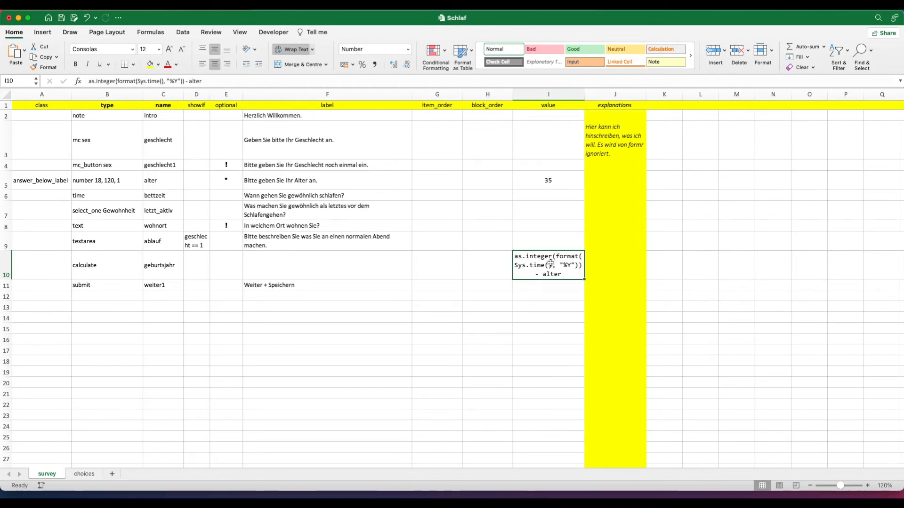
scroll(545, 271, up, 1)
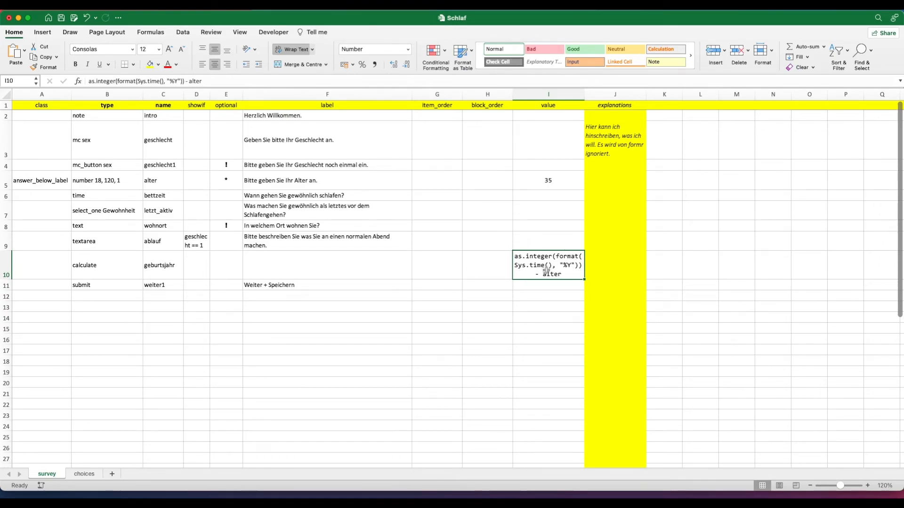
Switch to RStudio, bring its window into view over the browser and inspect the as.integer(format(Sys.time(), "%Y")) line in the script.
key(super+Tab)
key(super+Tab)
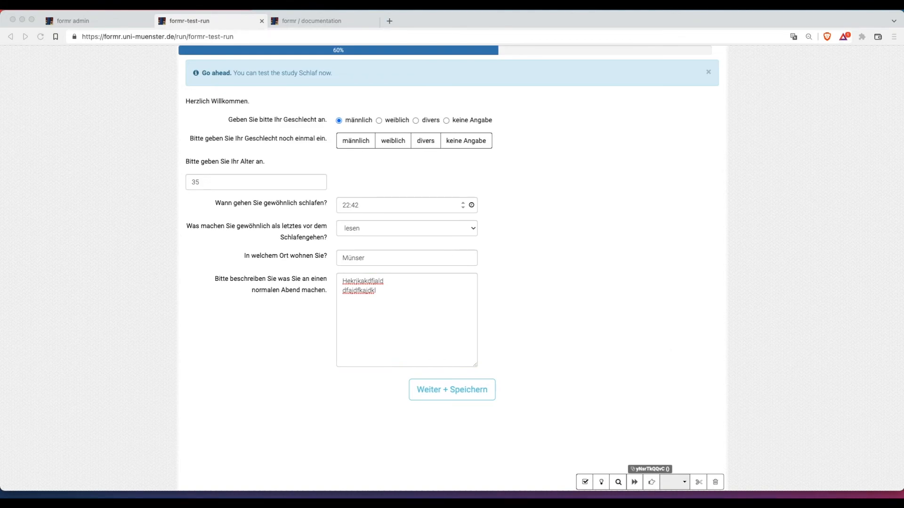
drag(903, 391, 218, 58)
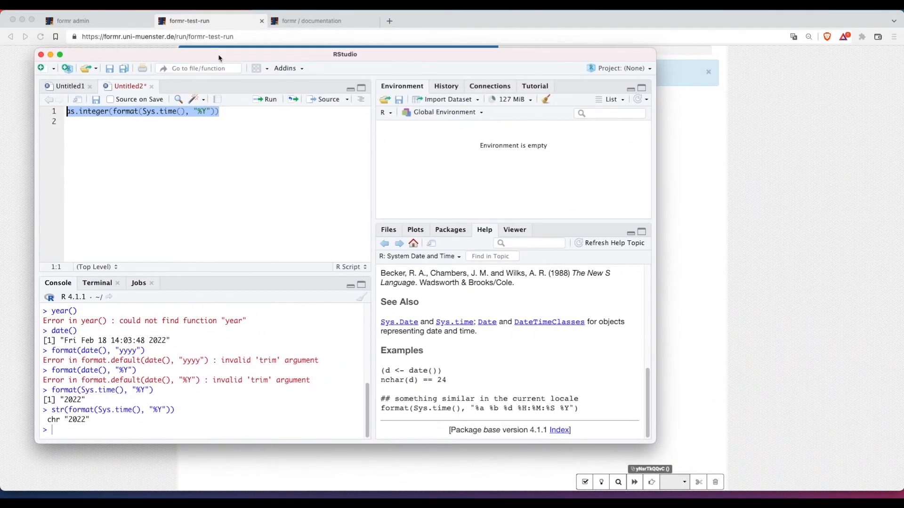
click(225, 112)
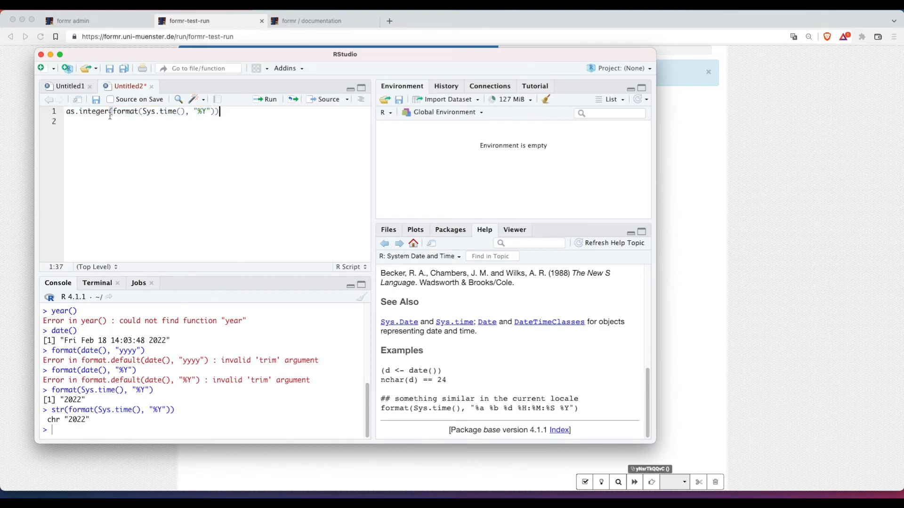
Return to the survey sheet and inspect the geburtsjahr value expression and the submit item's type in row 11.
key(super+Tab)
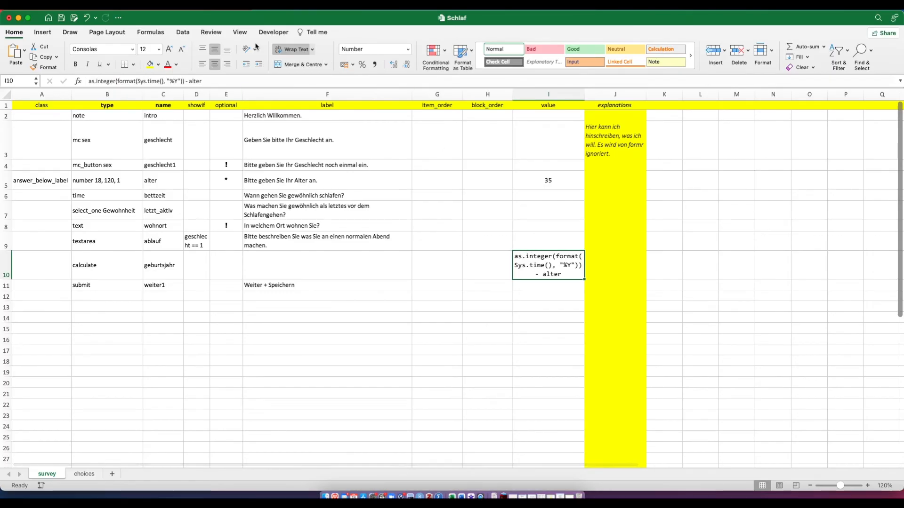
click(216, 81)
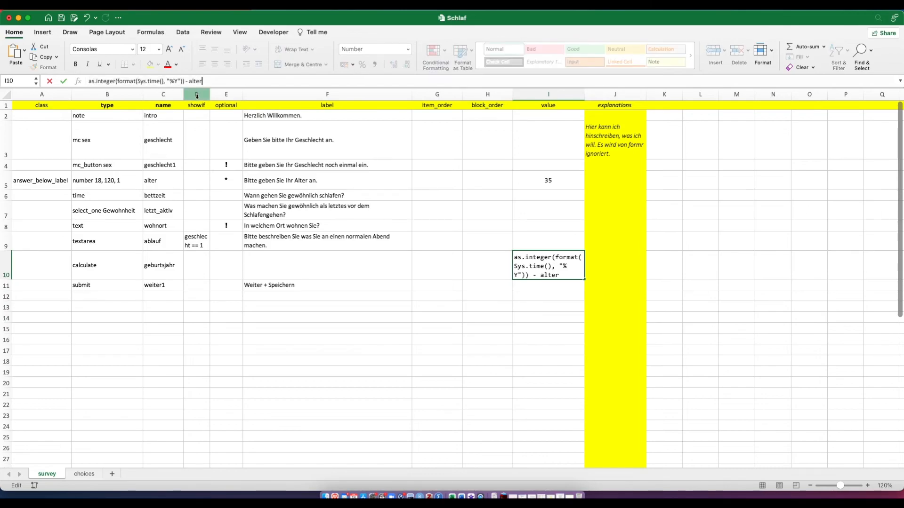
key(Return)
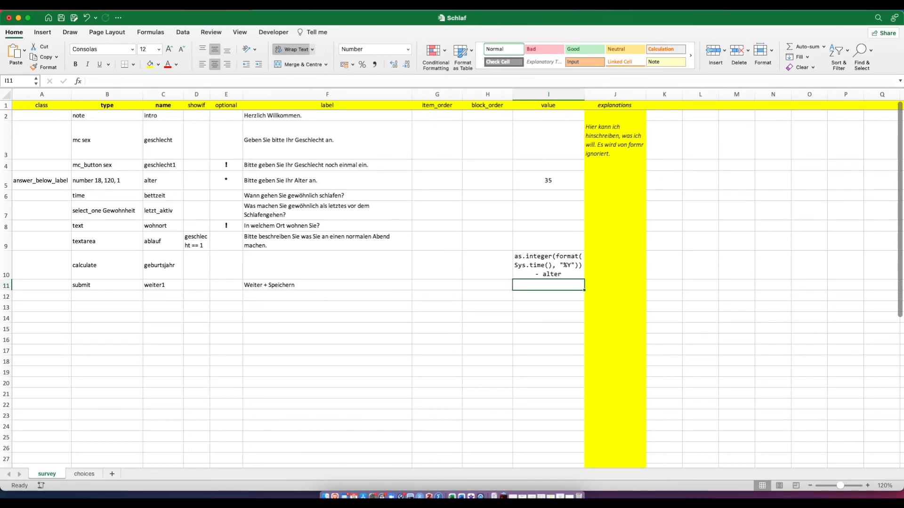
click(103, 286)
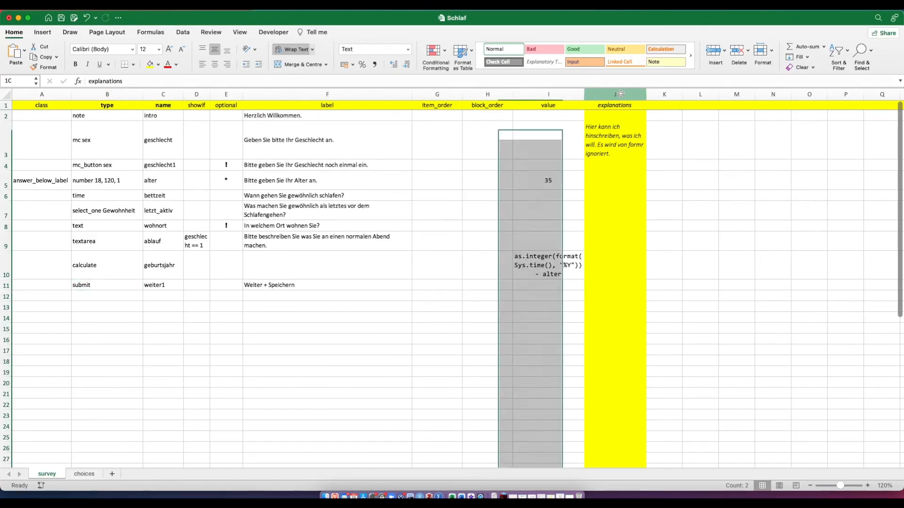
Examine the explanations column on the survey sheet, including the note in row 3 and the empty cells below it.
click(615, 94)
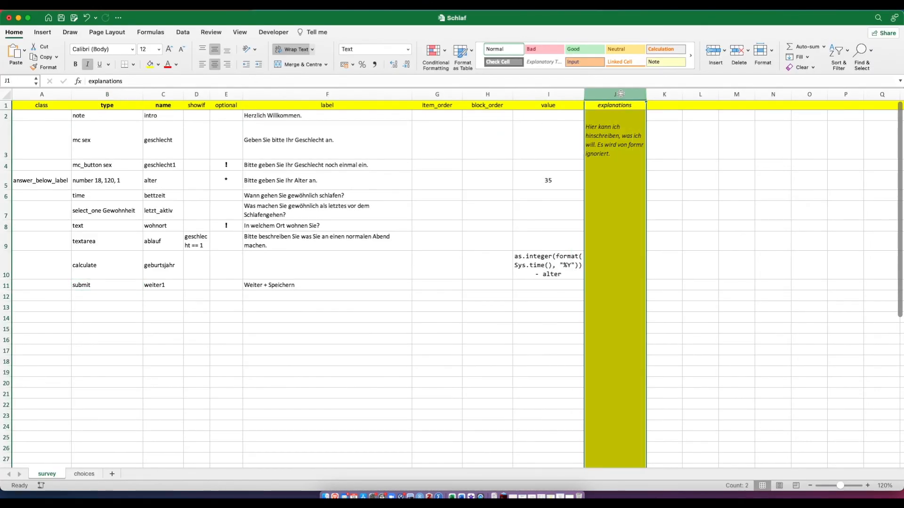
click(610, 132)
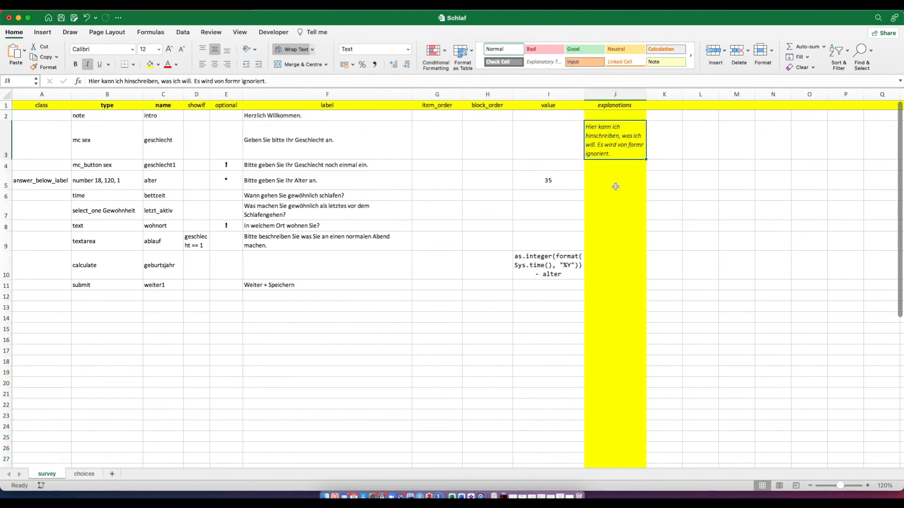
click(614, 217)
click(615, 259)
click(613, 238)
click(613, 215)
key(Down)
key(Down)
key(Down)
key(Down)
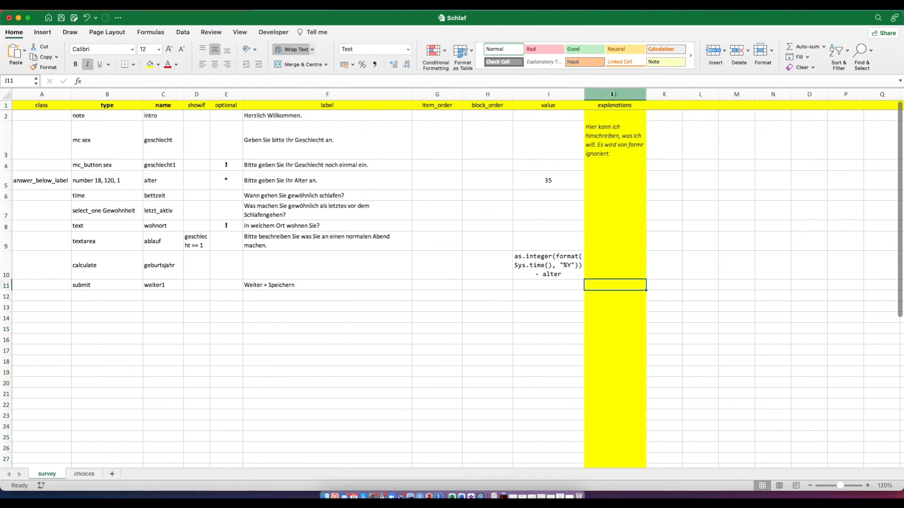
click(622, 274)
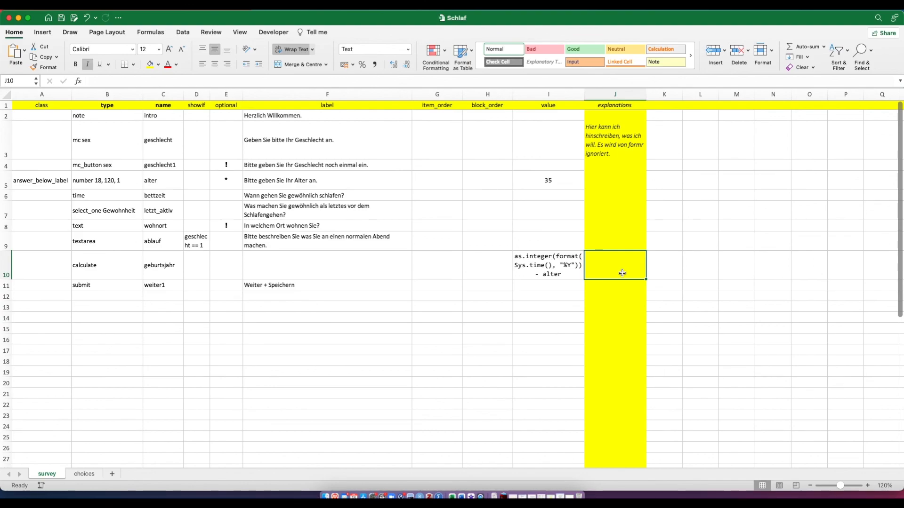
click(694, 324)
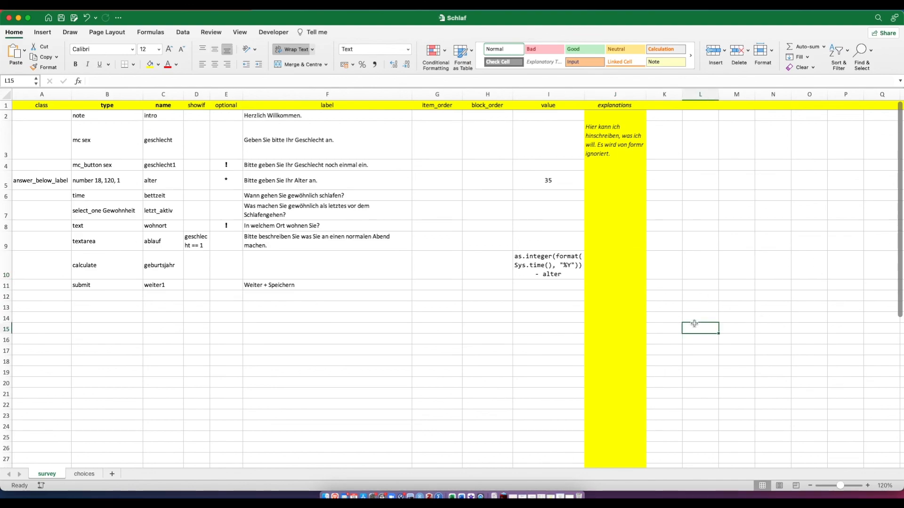